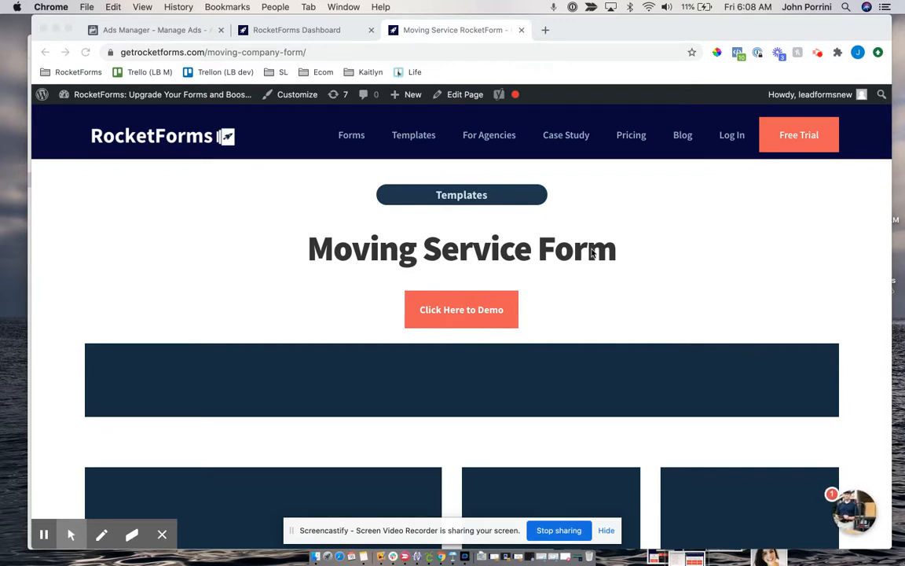
Restart the moving quote demo on a reloaded page and answer House to where the move starts
click(469, 315)
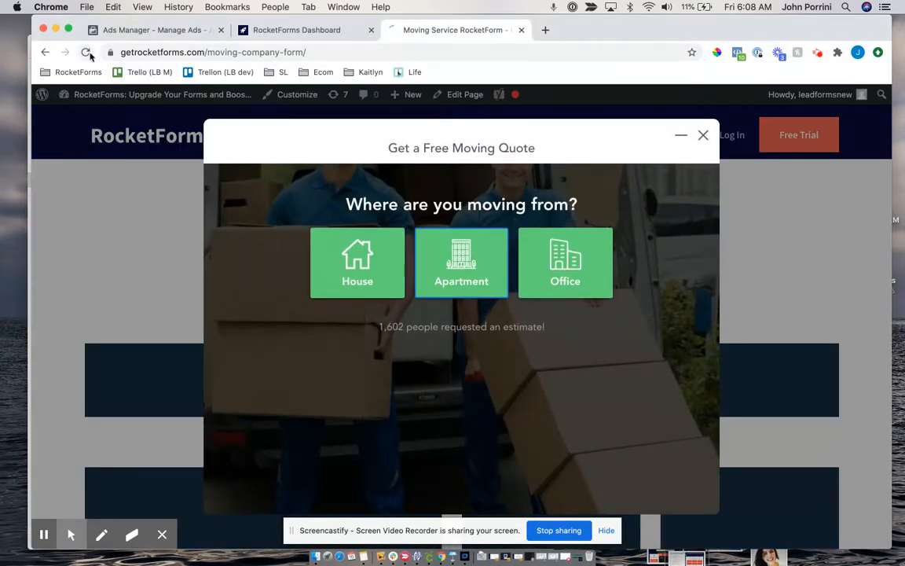
click(86, 52)
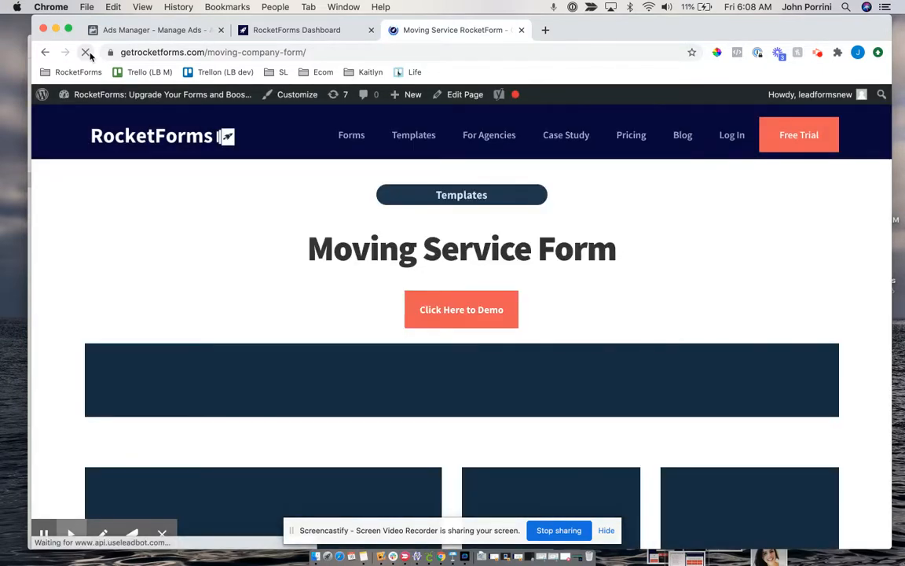
click(441, 303)
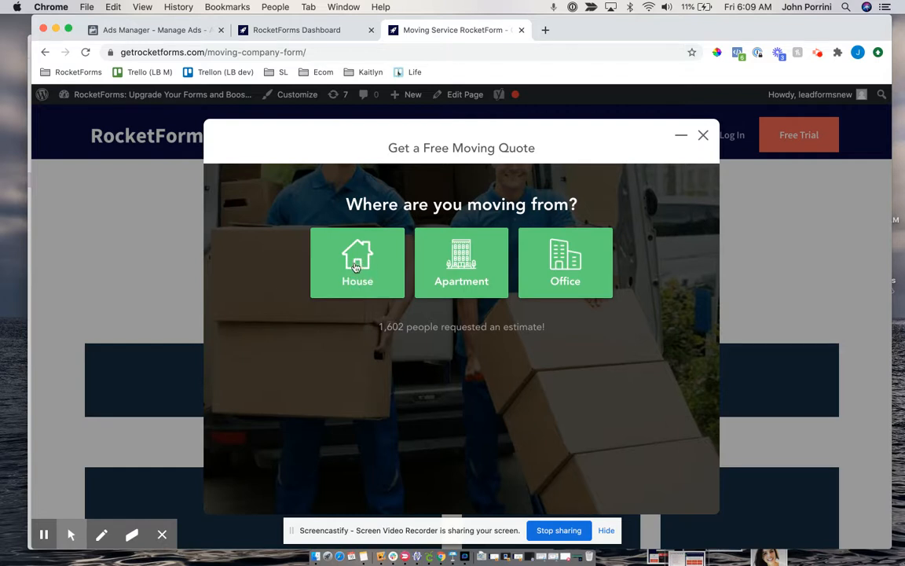
click(358, 277)
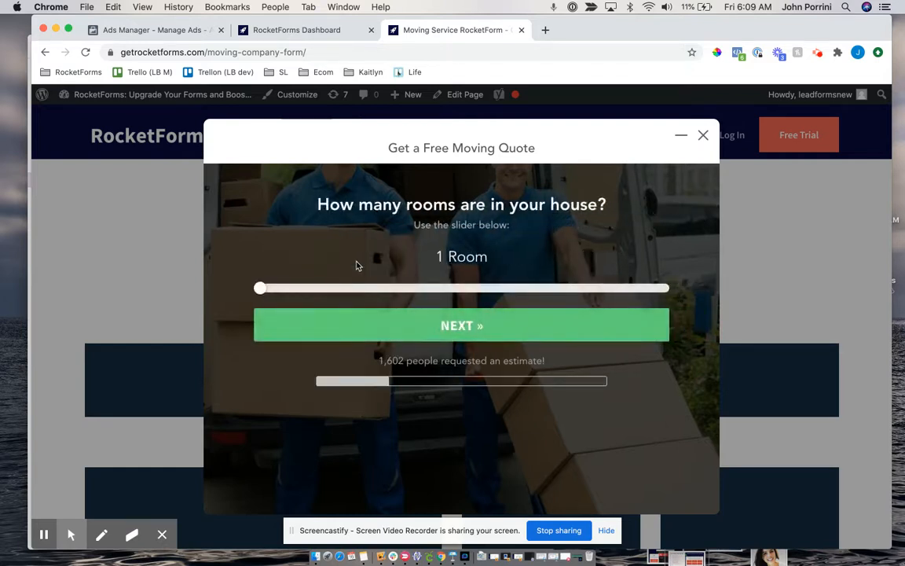
Try out the slider for the number of rooms in the house, setting it to 4 Rooms
drag(319, 205, 405, 206)
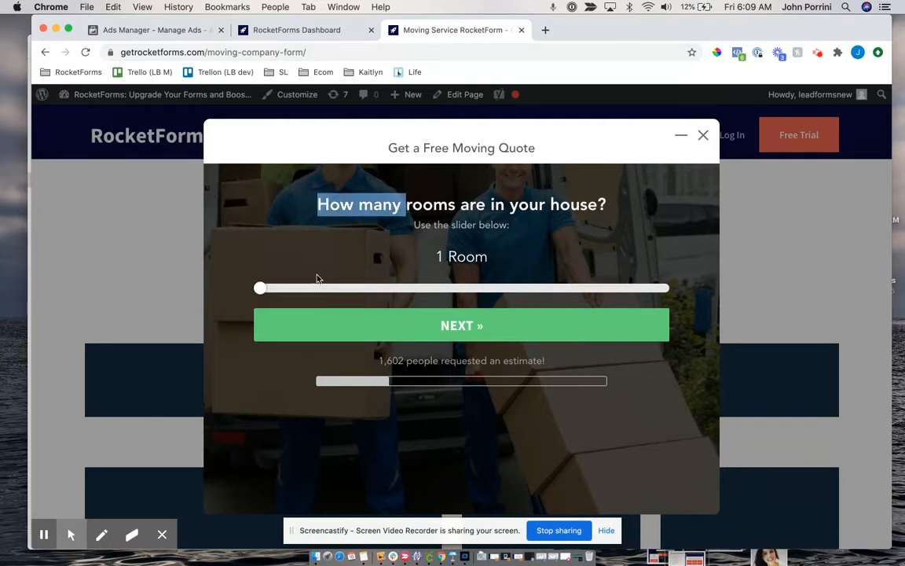
drag(260, 289, 328, 294)
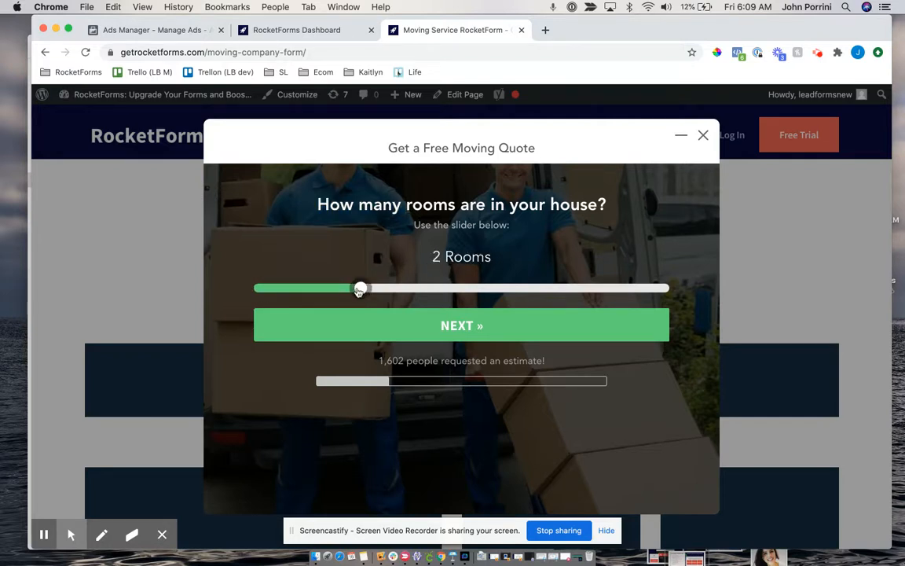
click(445, 285)
click(564, 288)
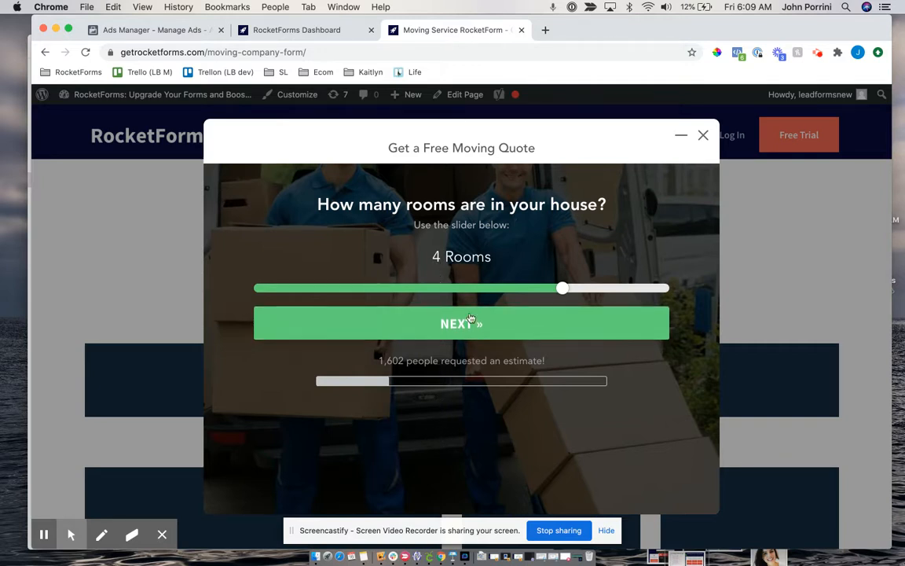
drag(530, 291, 445, 295)
click(522, 289)
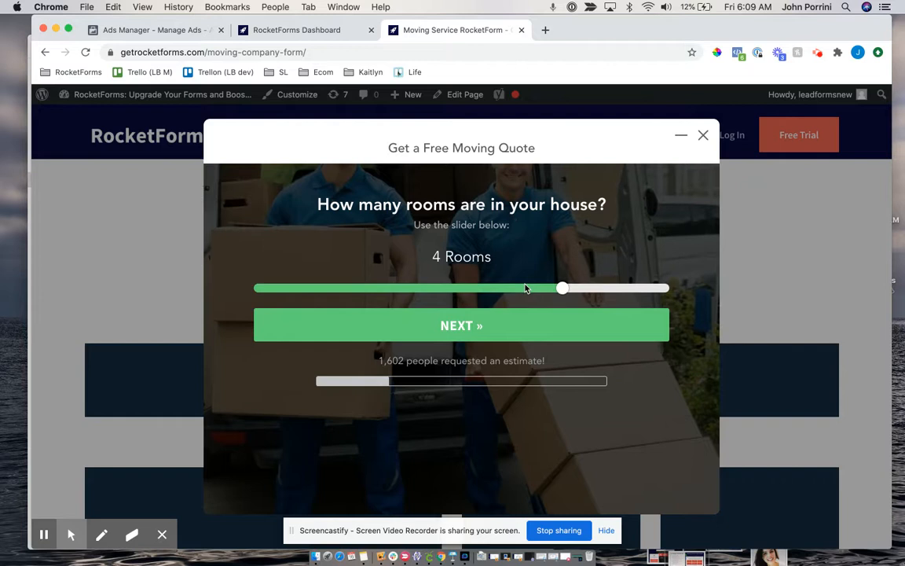
Close and reopen the moving quote demo, and choose Apartment to view its rooms question
click(703, 136)
click(457, 313)
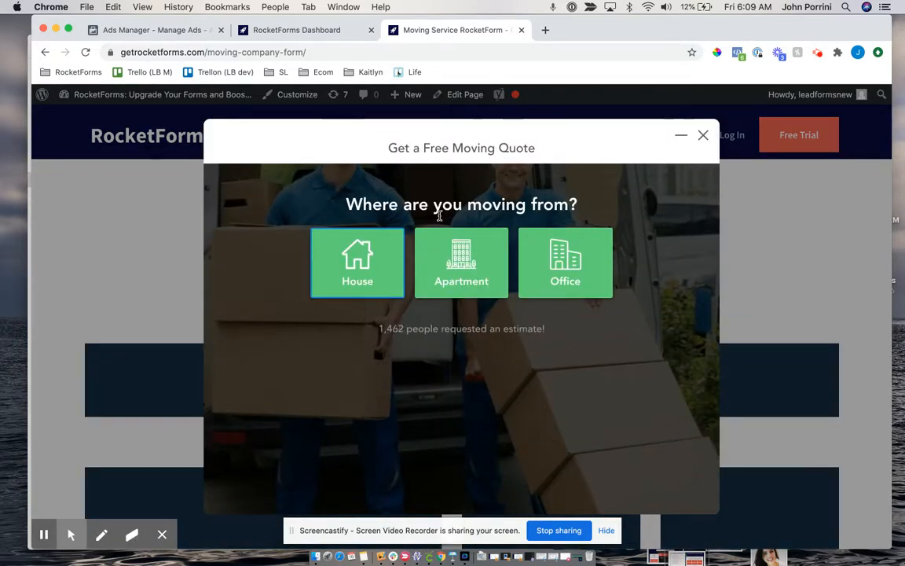
click(450, 262)
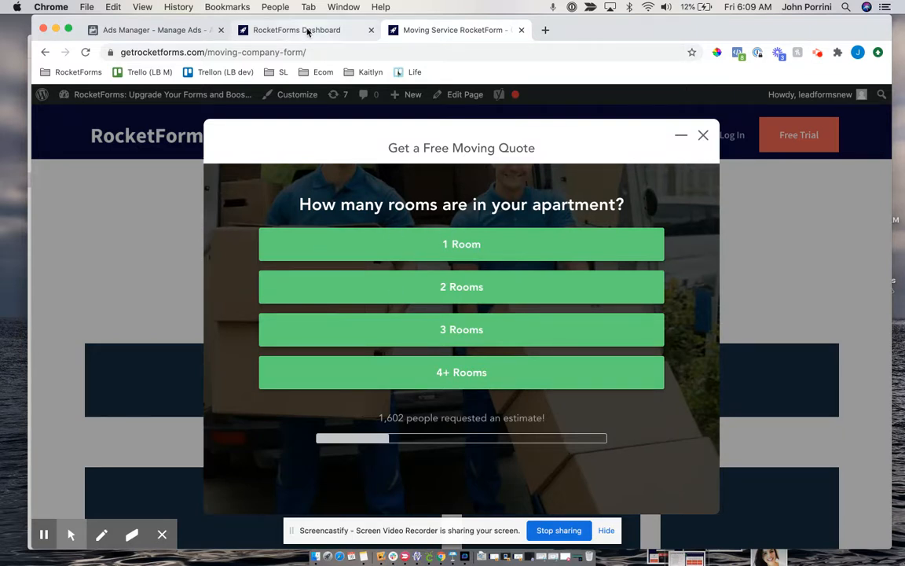
Switch to the RocketForms Dashboard and reposition the steps layout diagram to examine the branches from the intro question
click(309, 31)
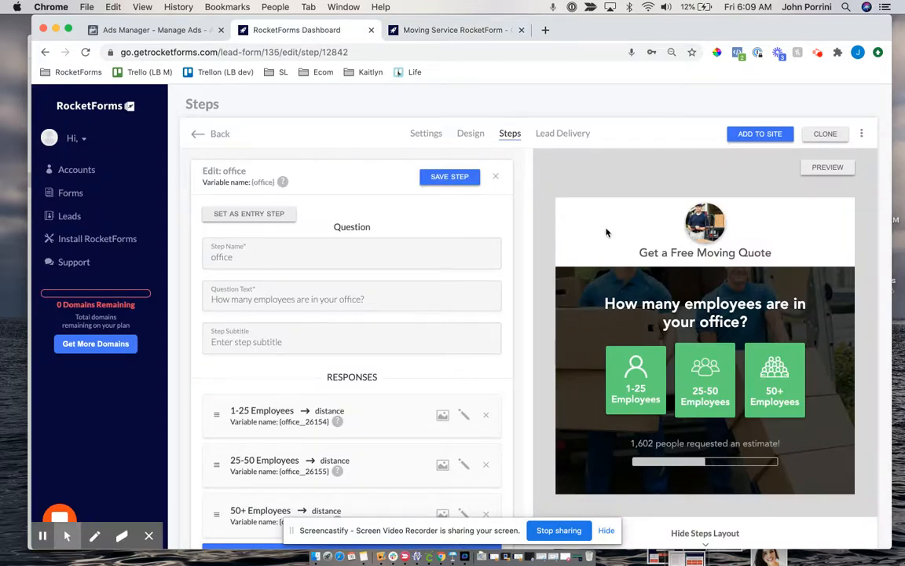
scroll(606, 232, down, 5)
scroll(606, 233, up, 3)
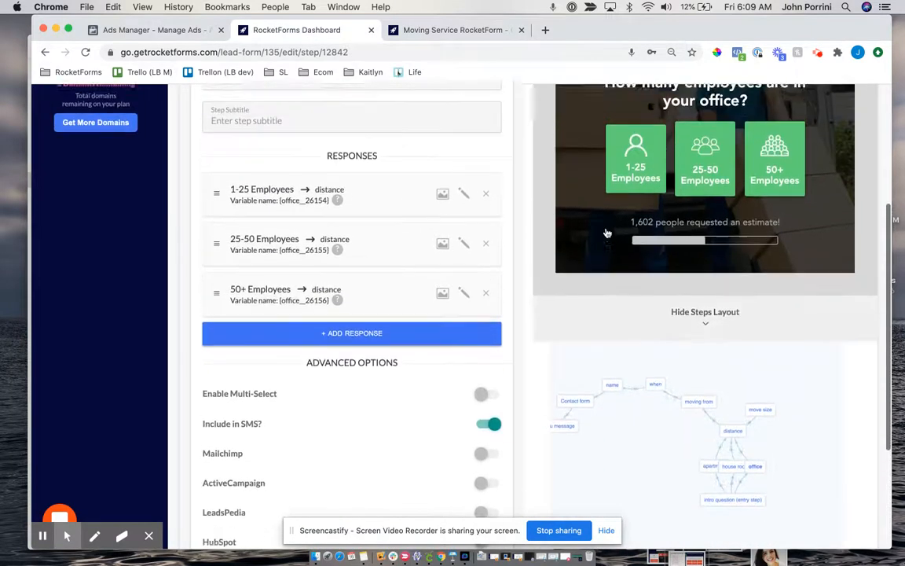
scroll(606, 233, up, 2)
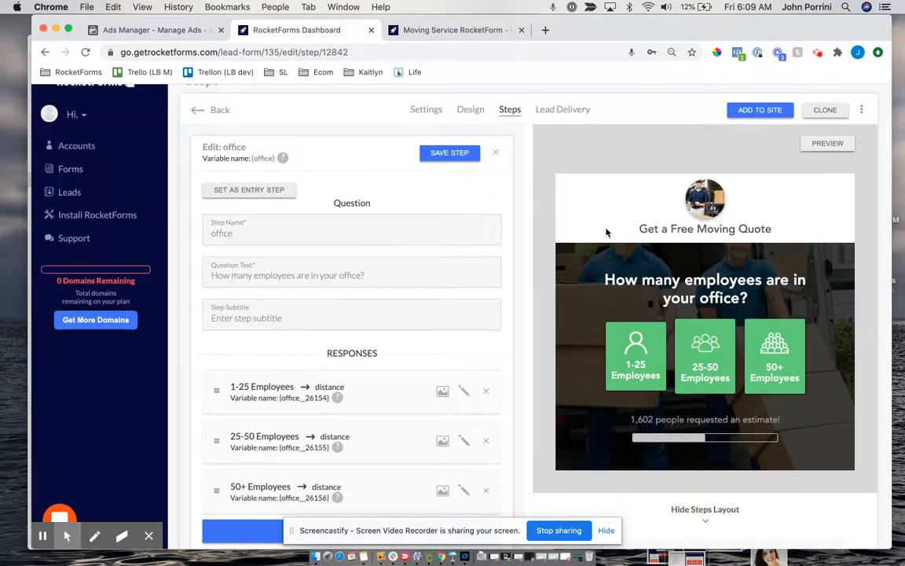
scroll(606, 232, down, 5)
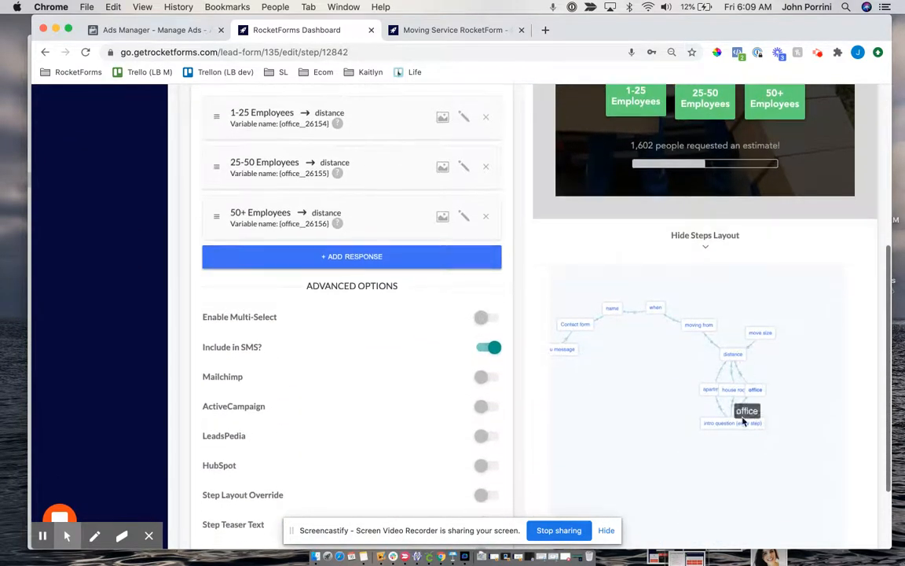
drag(735, 423, 704, 318)
drag(710, 278, 614, 325)
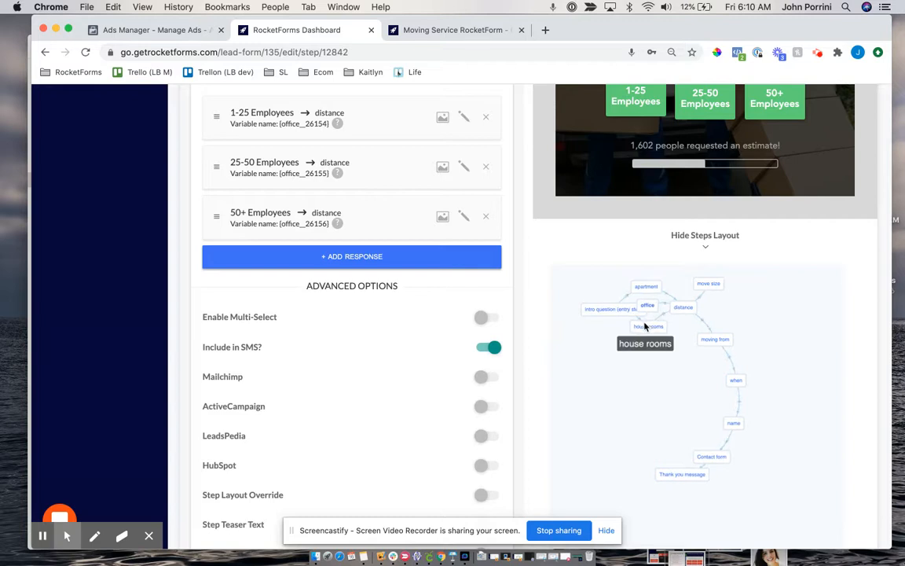
Return to the moving company form page, reload it and reopen the demo's first question
click(445, 25)
key(super+r)
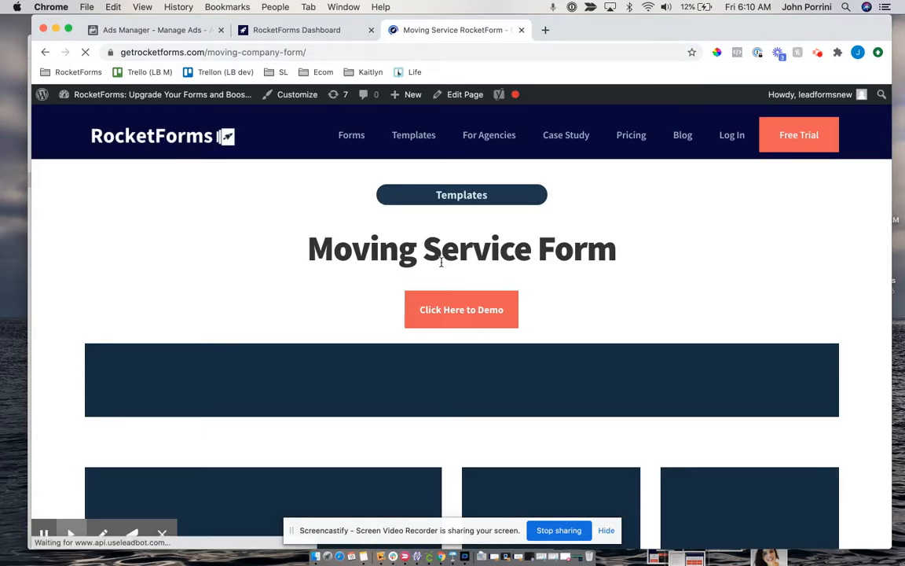
click(445, 317)
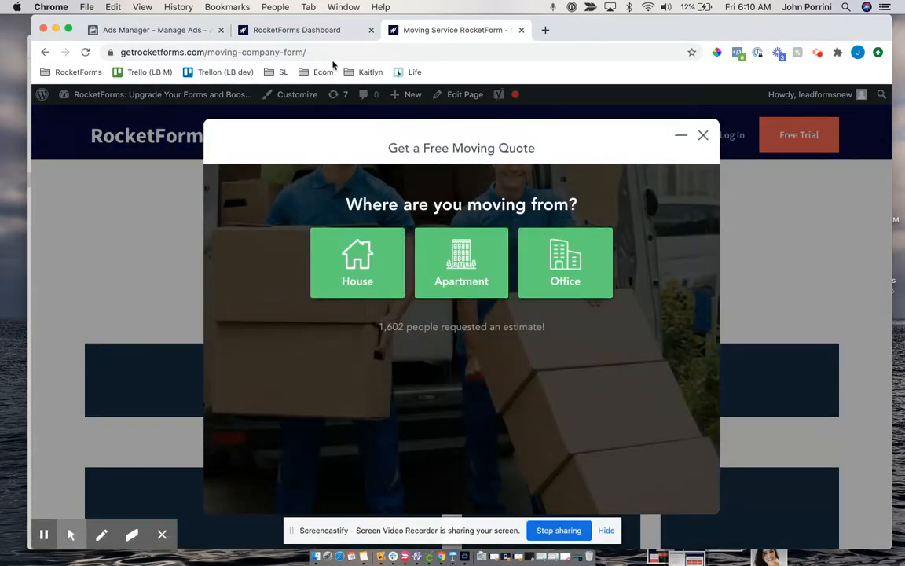
Open the apartment step in the RocketForms Dashboard and copy its question text
click(285, 33)
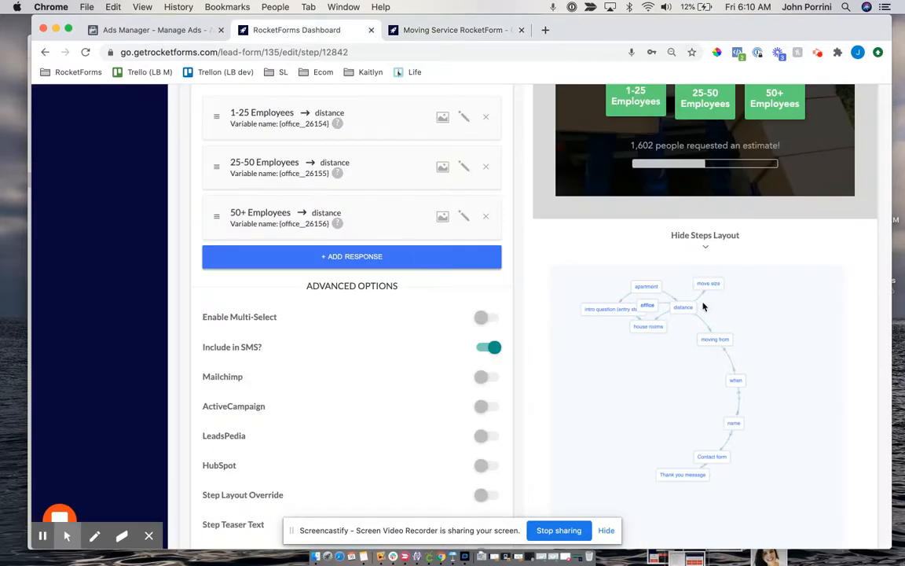
click(645, 287)
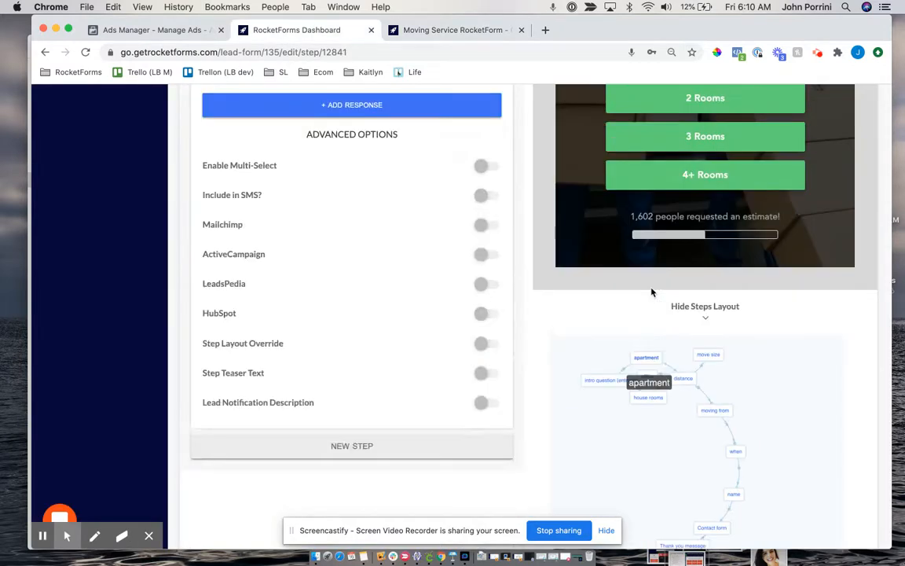
scroll(584, 130, up, 3)
scroll(584, 130, up, 1)
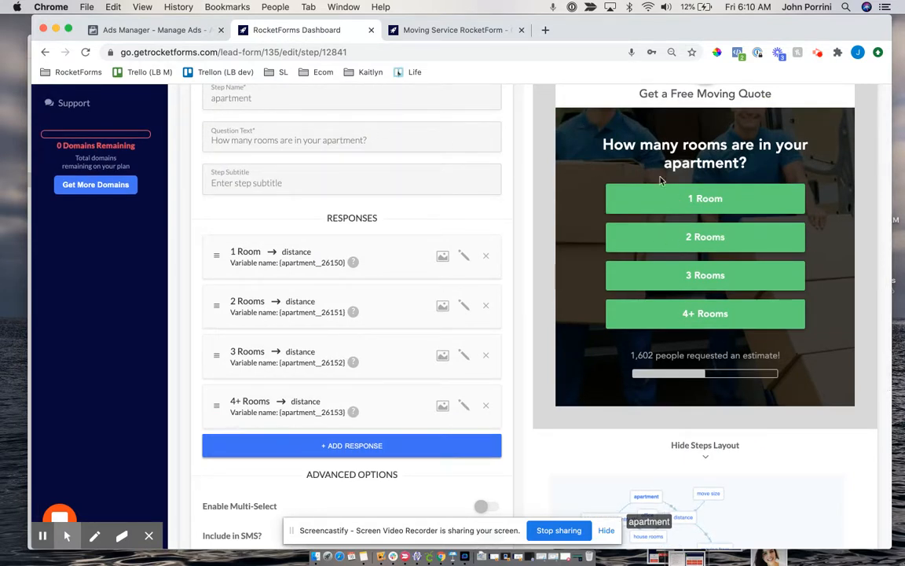
scroll(350, 140, up, 1)
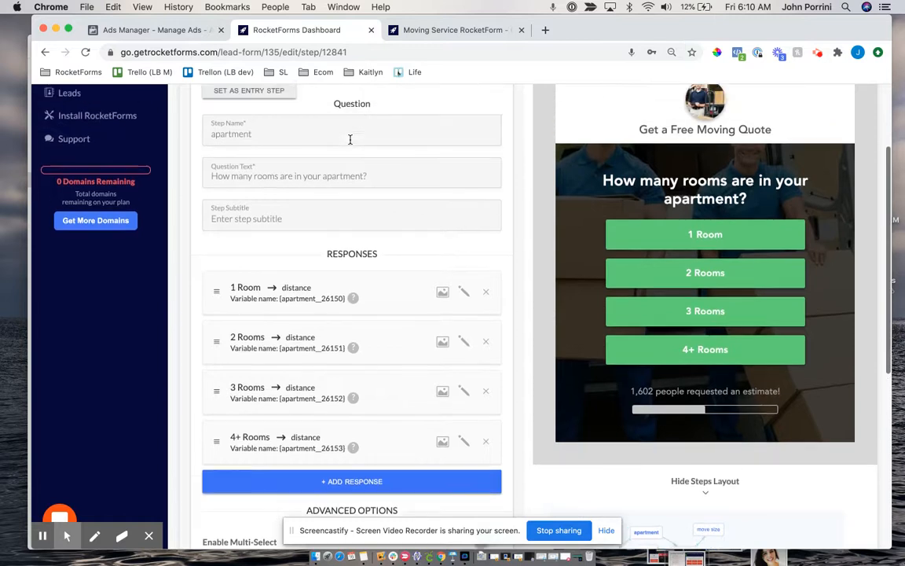
triple_click(312, 177)
key(super+c)
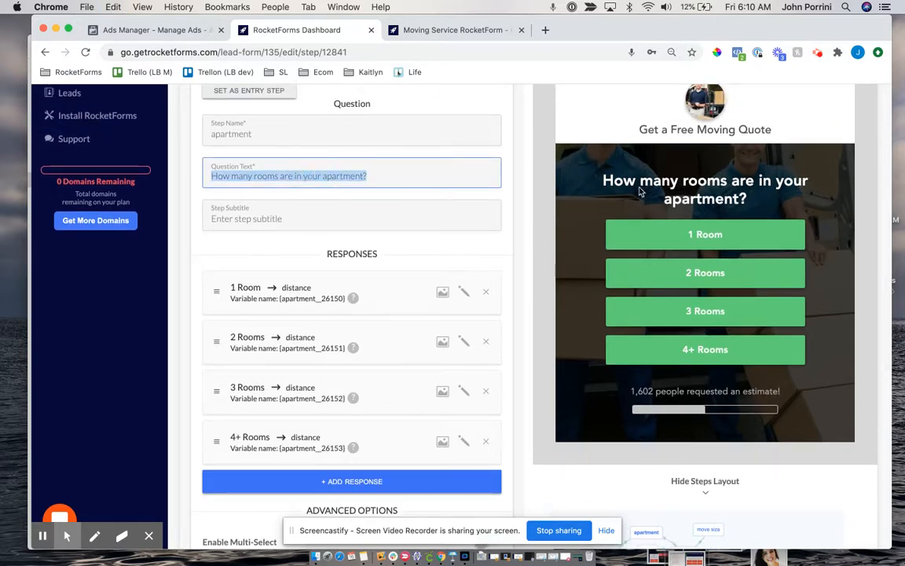
Create a new step of type Form and name it "apartment rooms"
scroll(365, 176, down, 8)
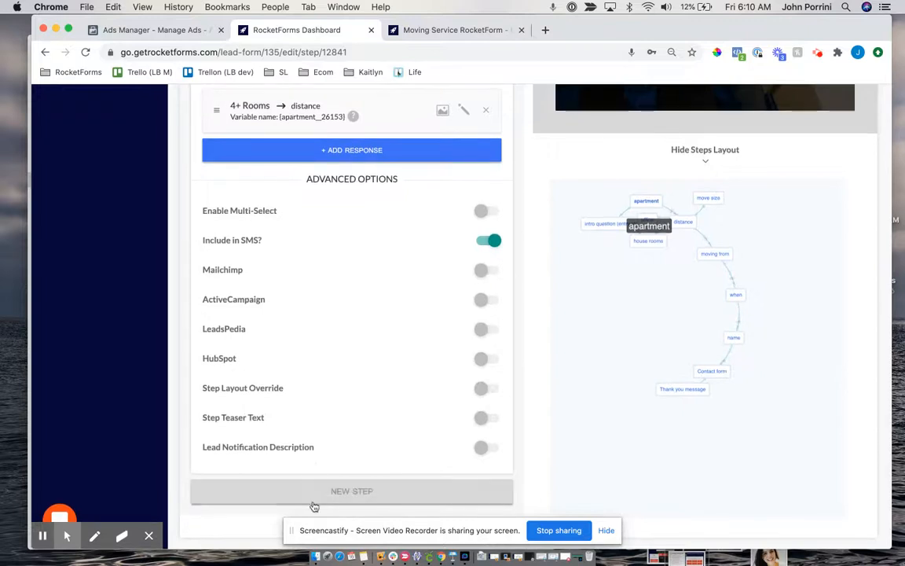
click(347, 494)
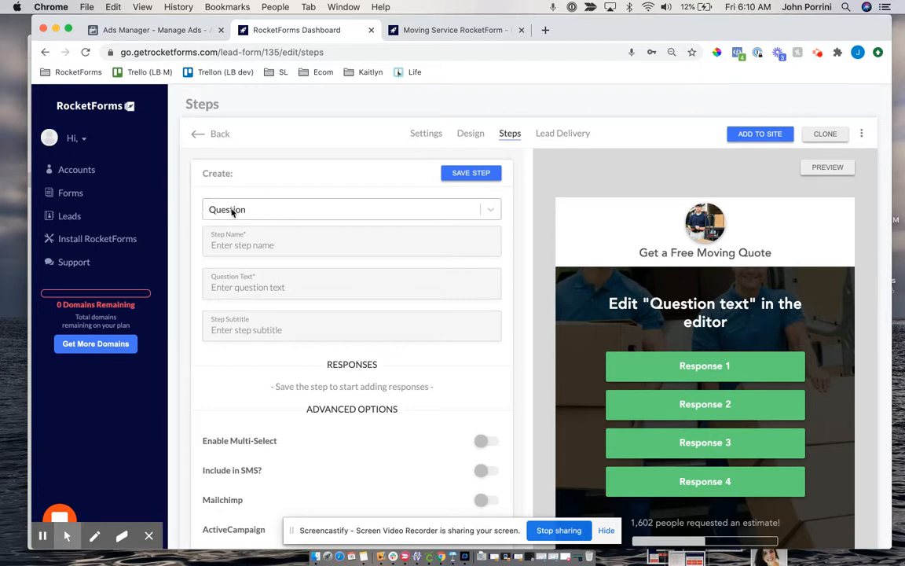
click(255, 210)
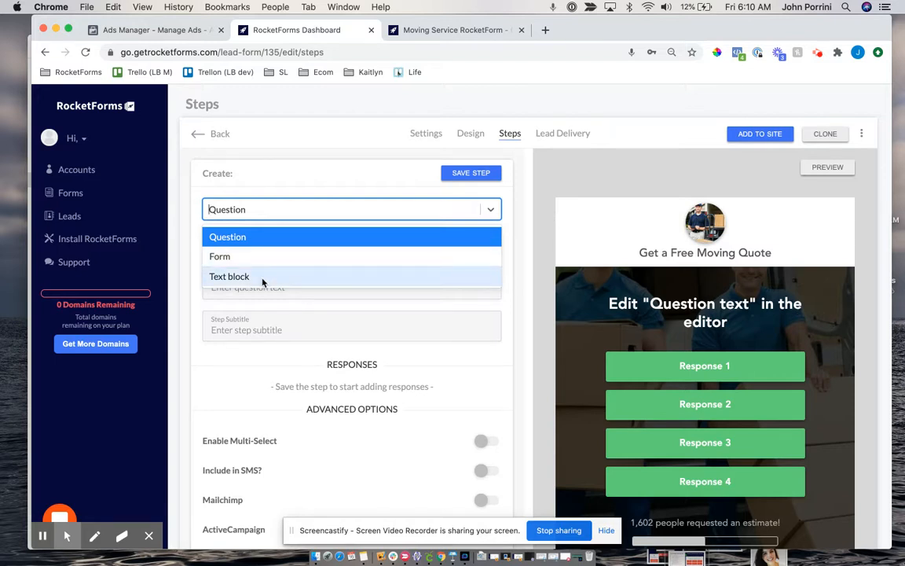
click(223, 260)
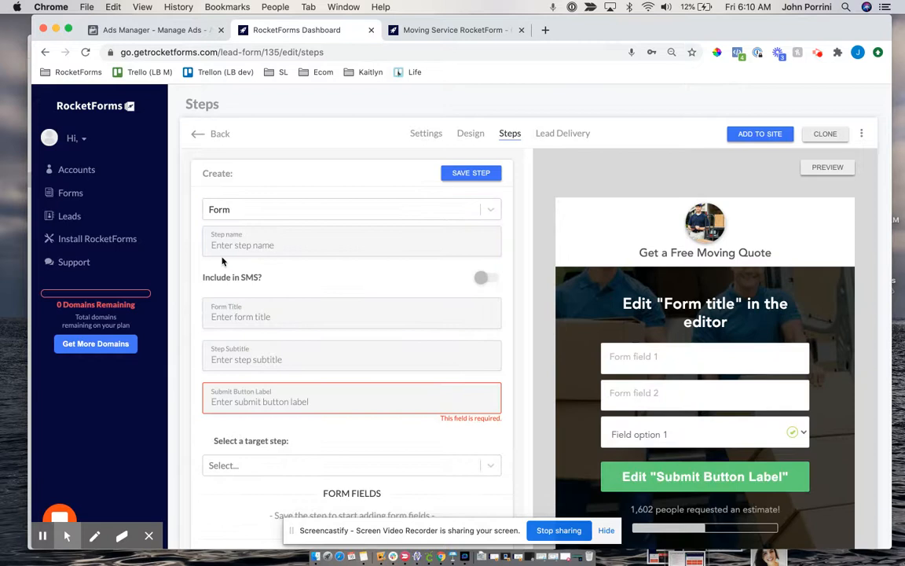
click(234, 247)
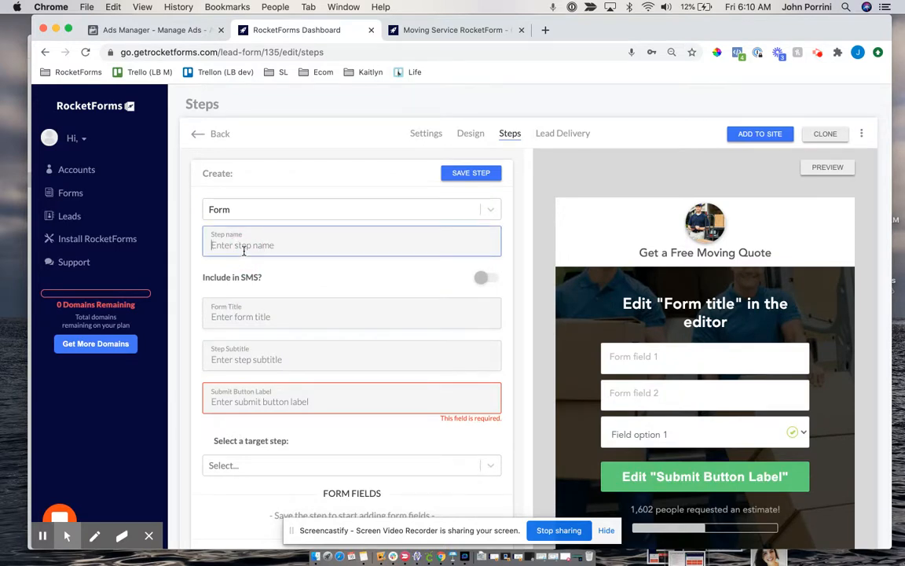
text(apartment rooms)
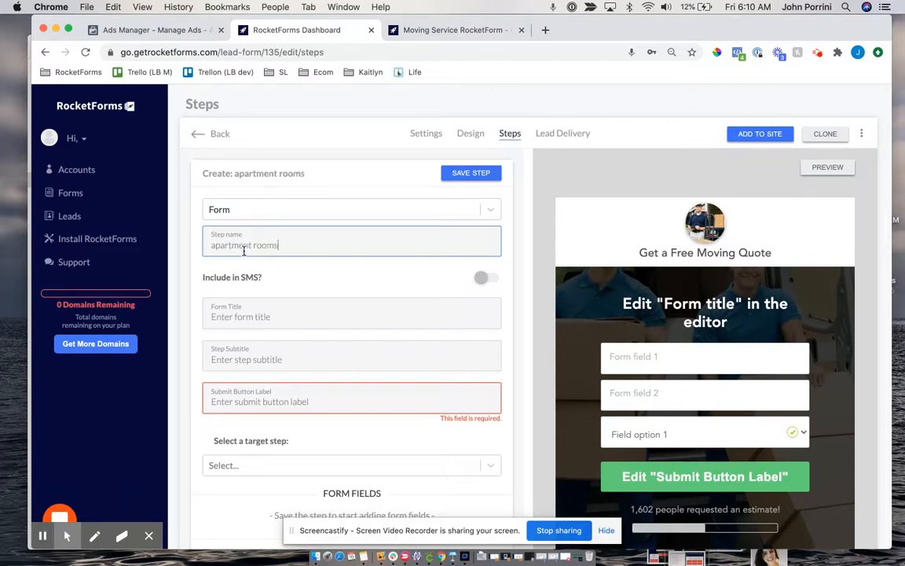
Set the form title to the copied "How many rooms are in your apartment?" and the step subtitle to "Use the slider below:"
click(240, 315)
key(super+v)
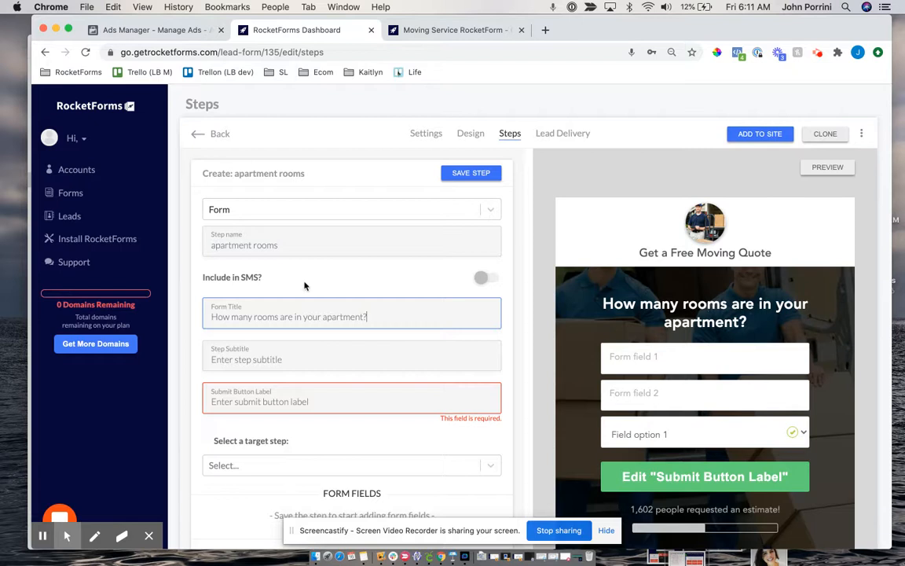
scroll(305, 286, down, 2)
click(233, 300)
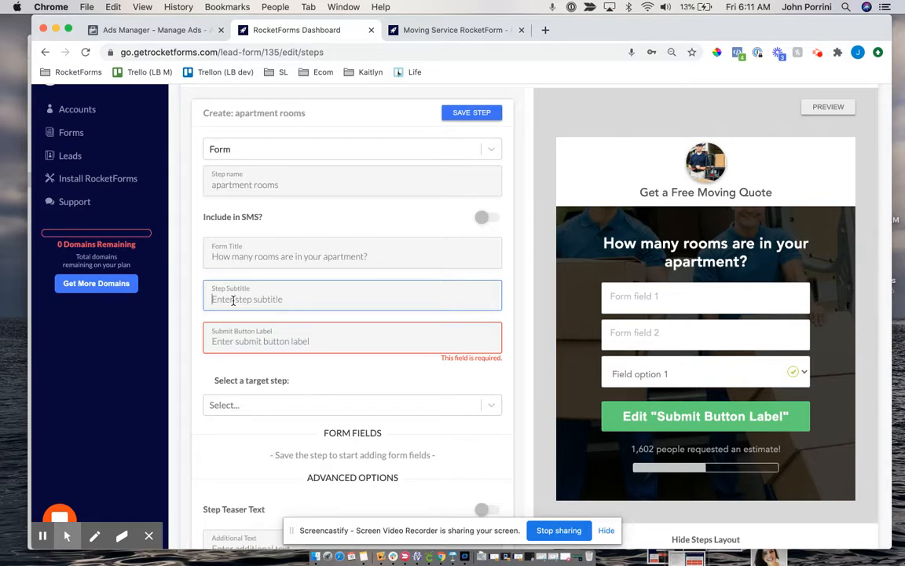
text(use the)
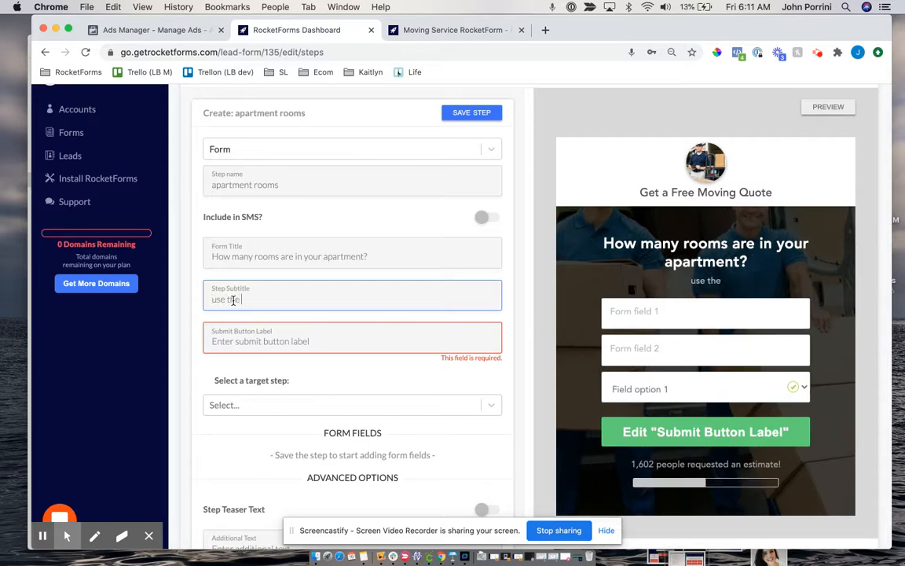
key(BackSpace)
key(BackSpace)
text(Use the slider below:)
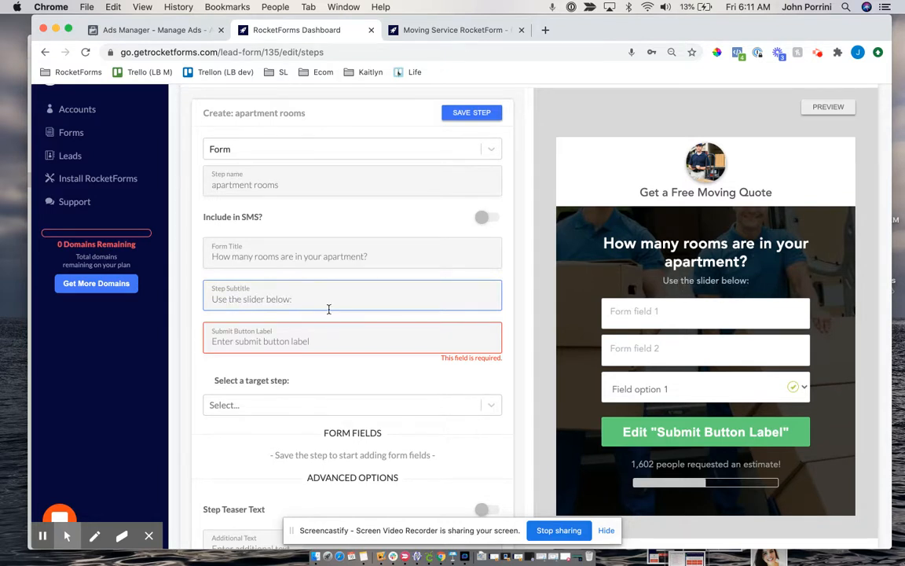
Set the submit button label of the apartment rooms form to "NEXT"
scroll(329, 309, down, 2)
click(298, 283)
text(NE)
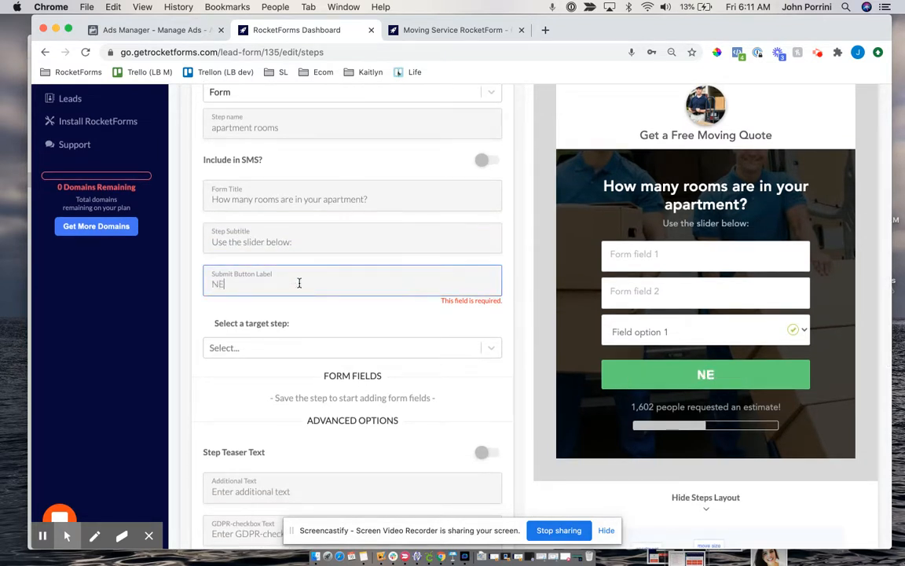
text(XT)
scroll(344, 329, up, 3)
scroll(347, 385, down, 5)
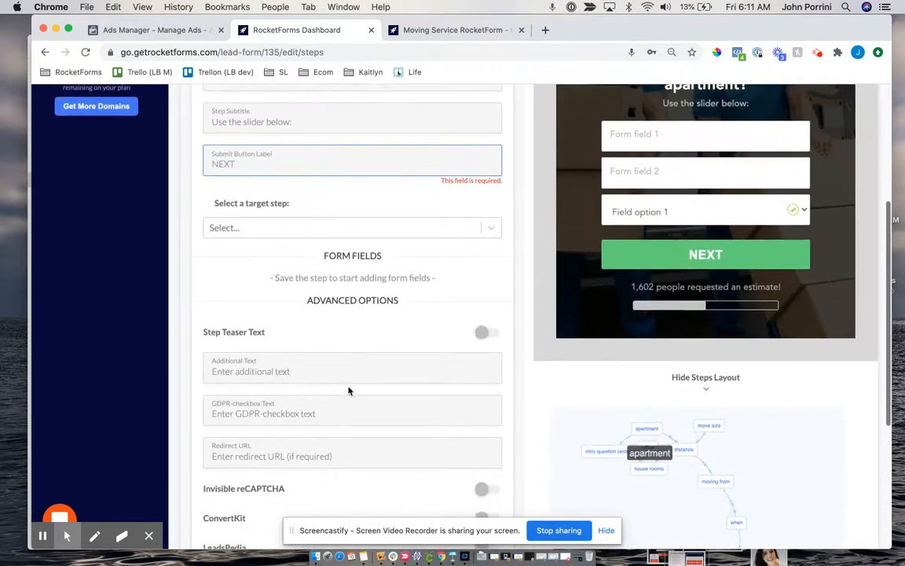
drag(738, 460, 770, 470)
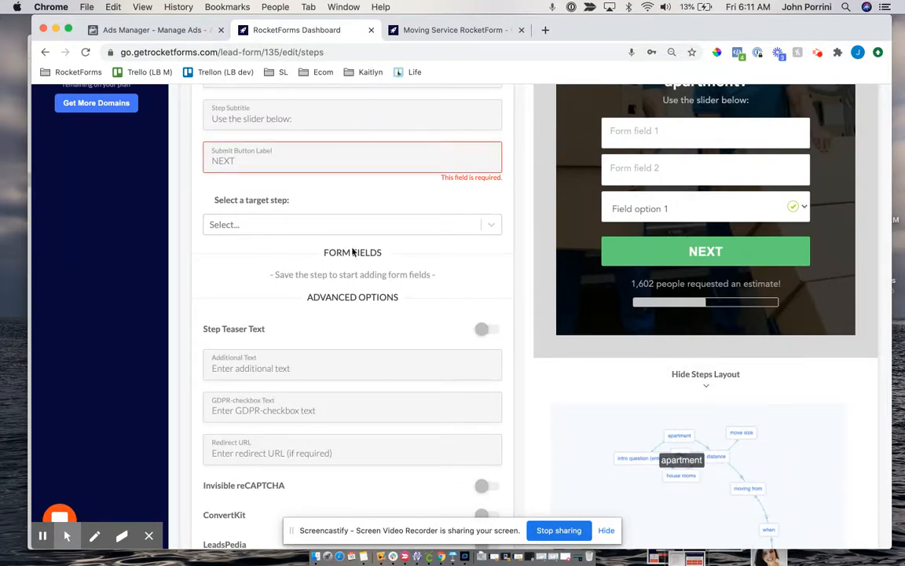
Set the apartment rooms step's target step to "distance" and save the step
click(292, 227)
text(D)
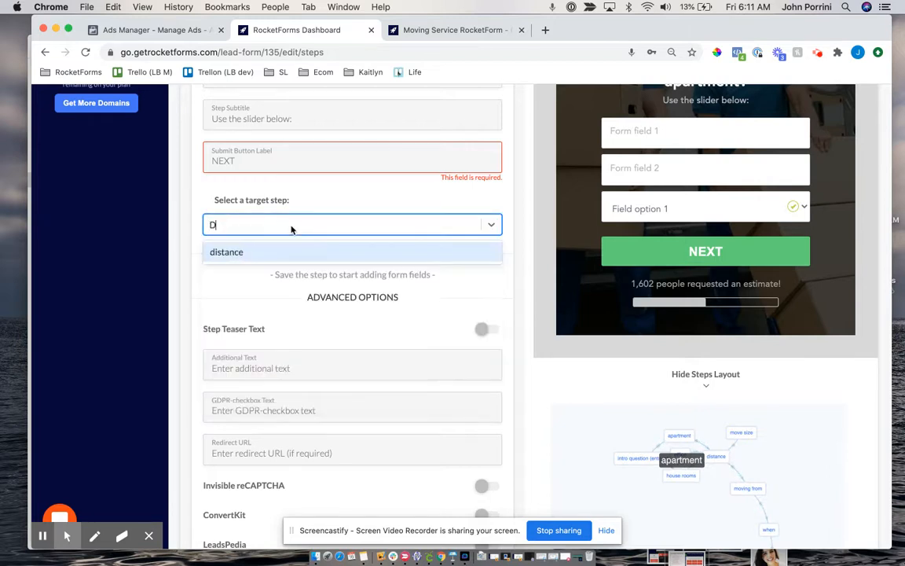
click(224, 253)
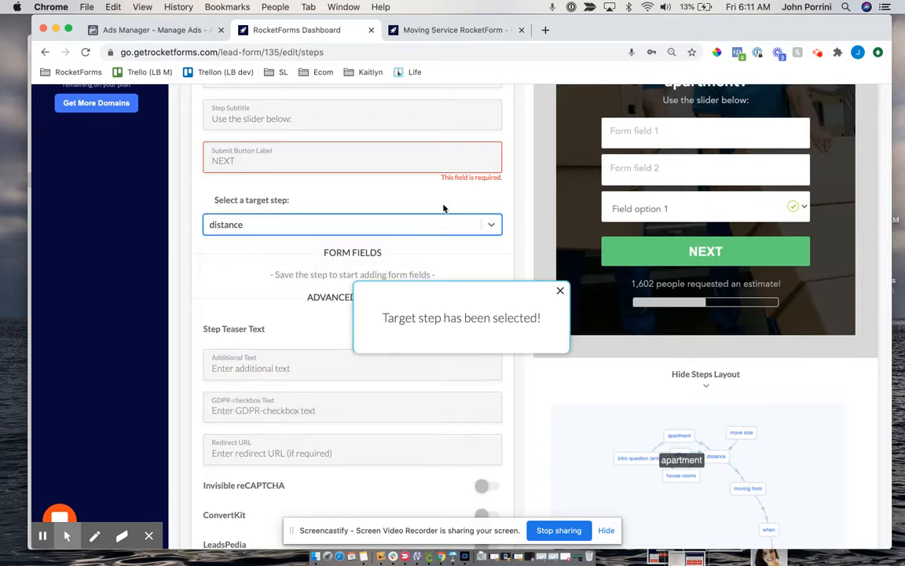
scroll(443, 209, up, 5)
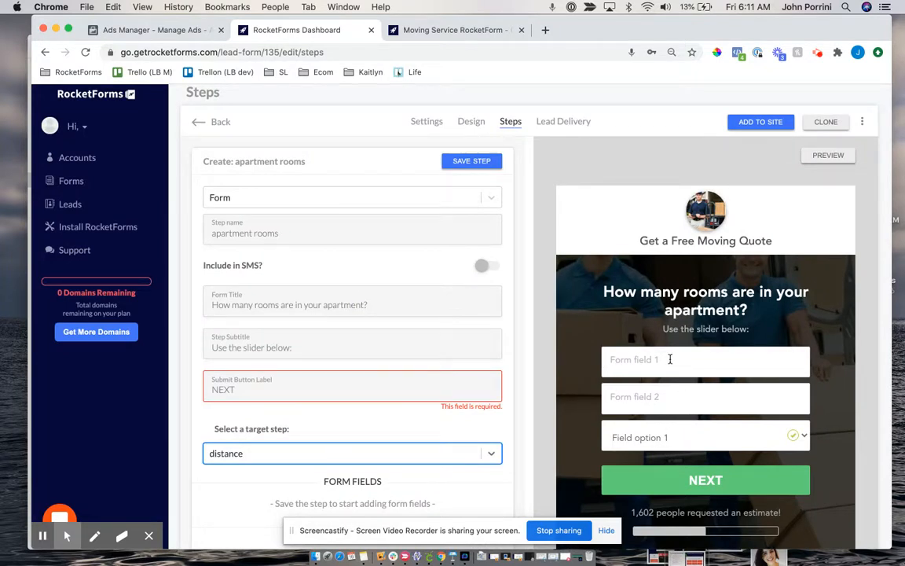
scroll(392, 388, down, 2)
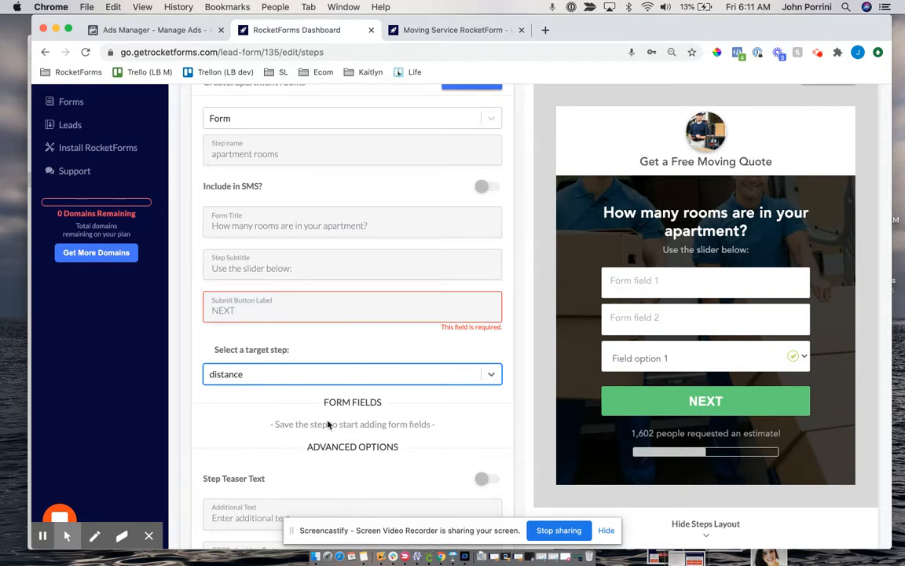
scroll(392, 217, up, 2)
click(461, 176)
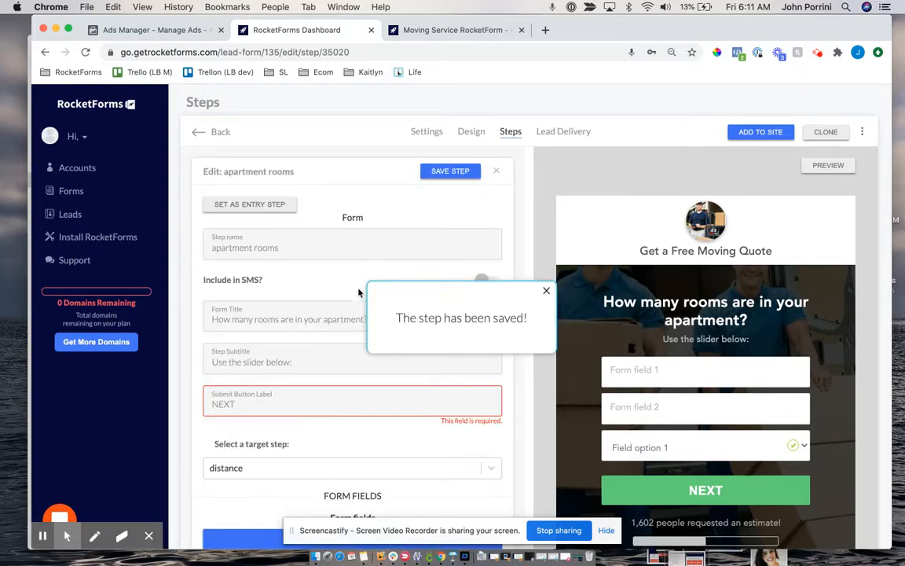
Add a form field to the apartment rooms step and set its field type to Slider
scroll(359, 293, down, 3)
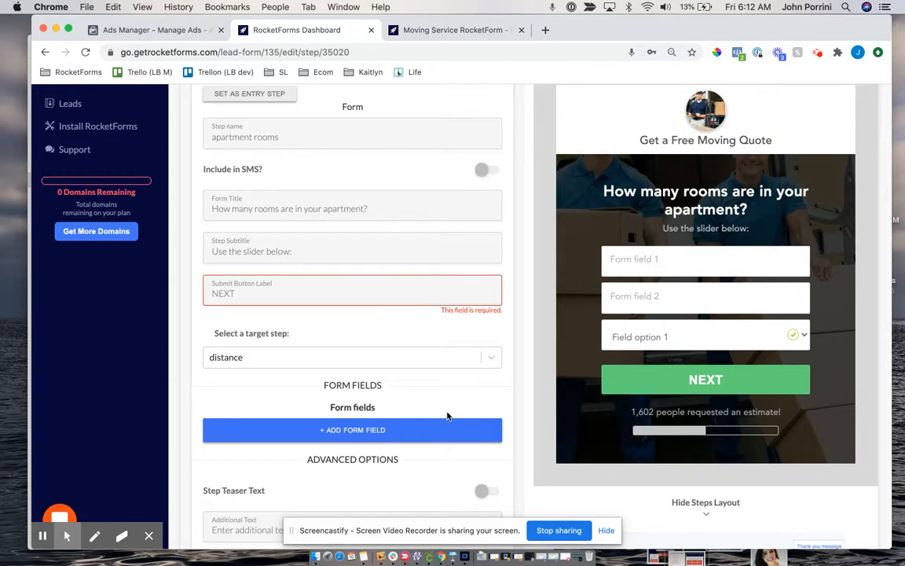
click(354, 433)
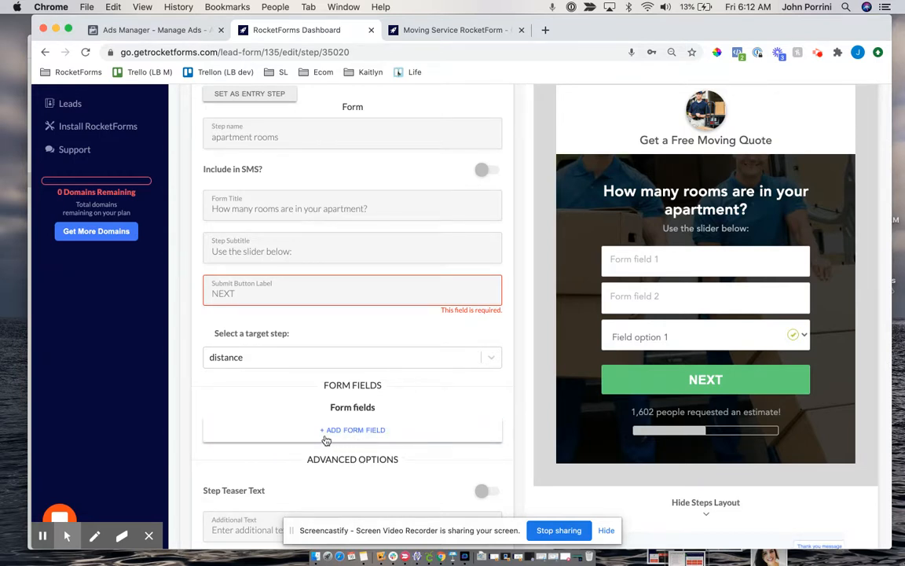
click(357, 432)
scroll(362, 434, down, 3)
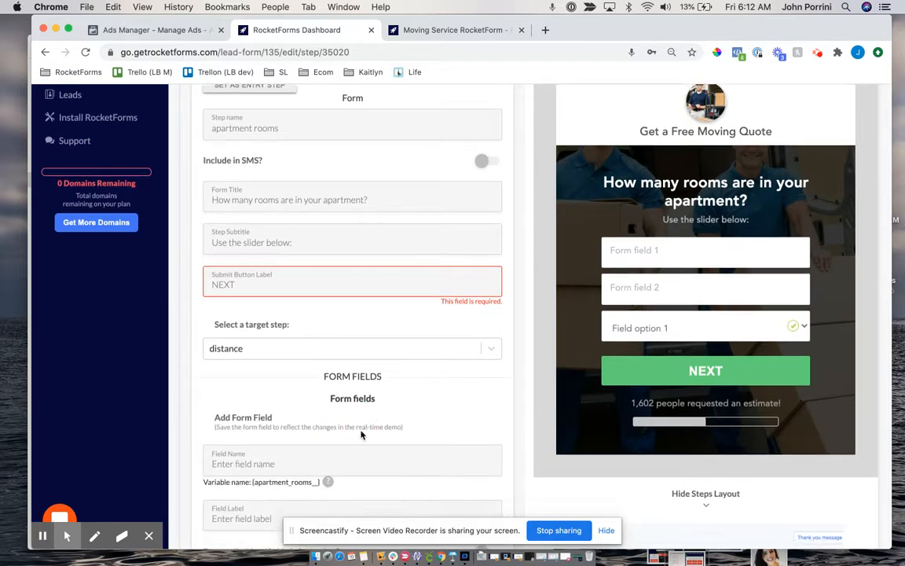
scroll(363, 432, down, 2)
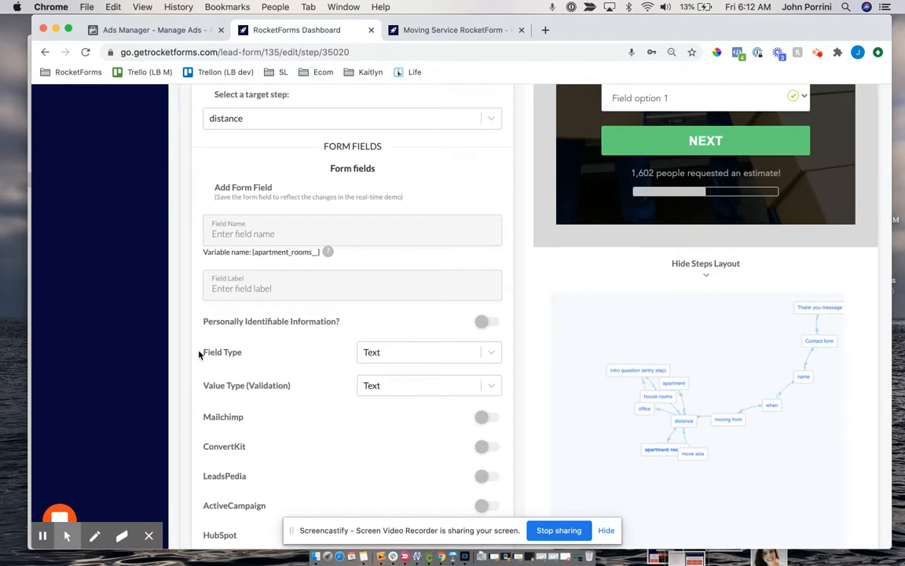
drag(196, 352, 252, 356)
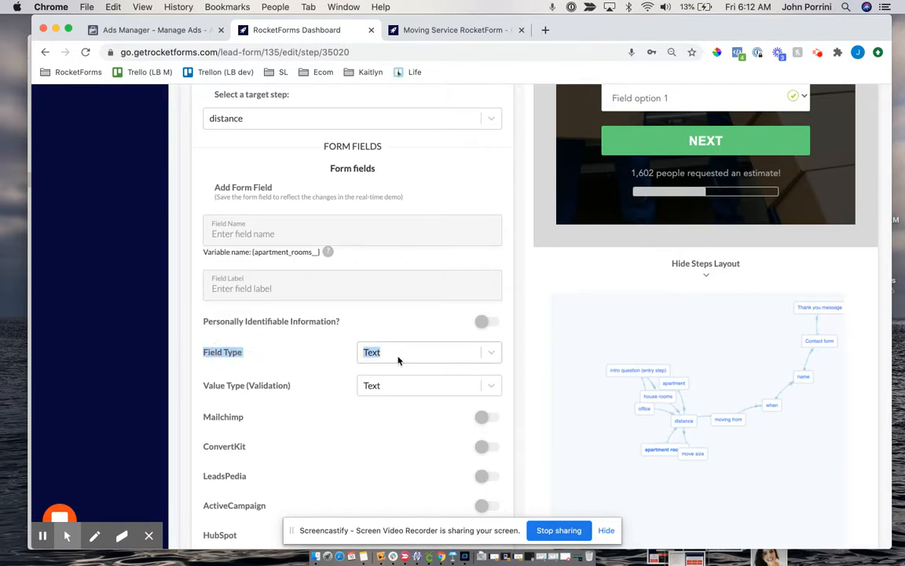
click(369, 352)
click(376, 419)
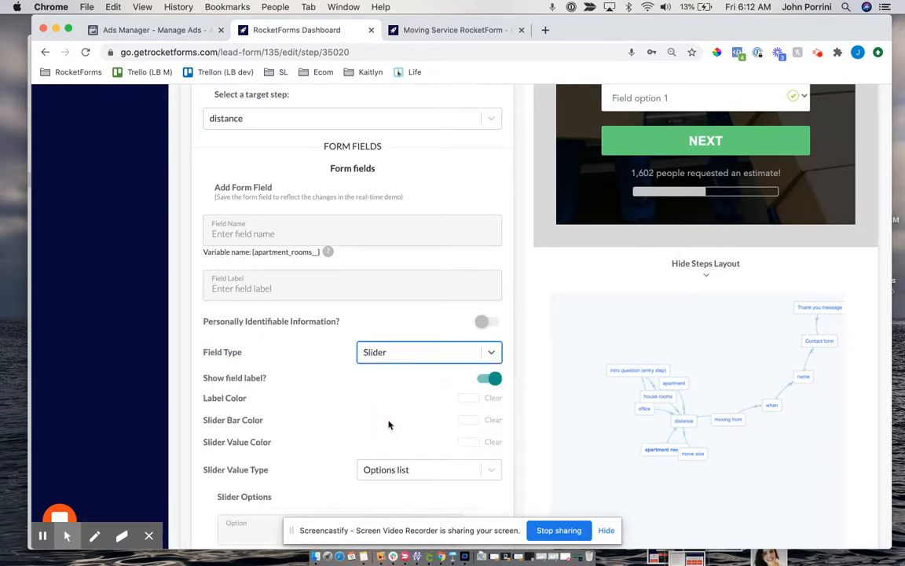
Name the new slider field "apartment rooms"
click(299, 234)
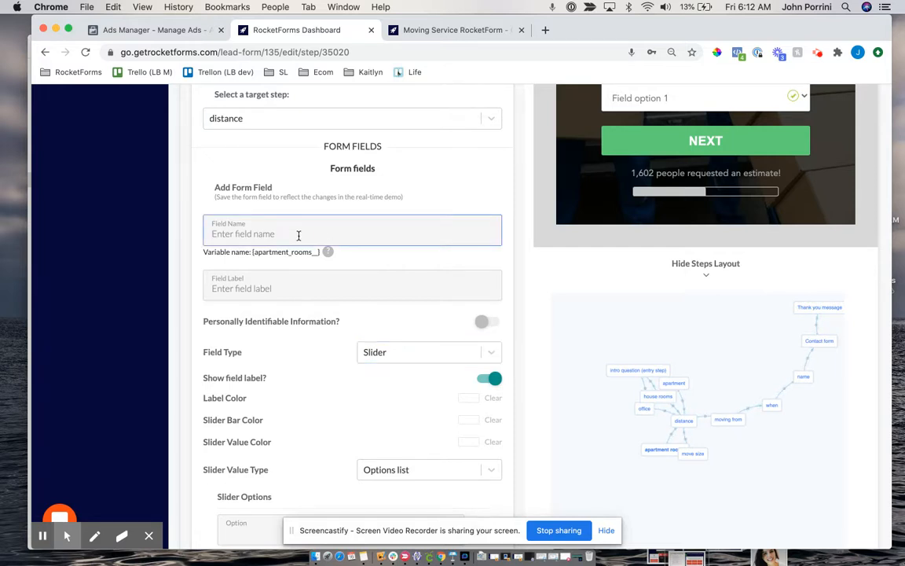
text(a)
key(BackSpace)
text(apartment)
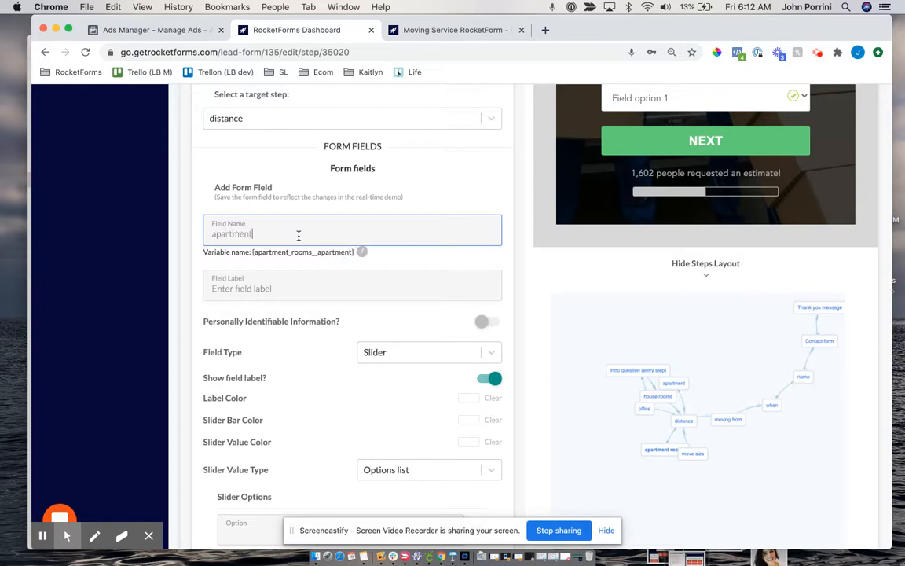
text( rooms)
Set the slider's field label to "rooms" and turn off showing the field label
click(273, 288)
text(room)
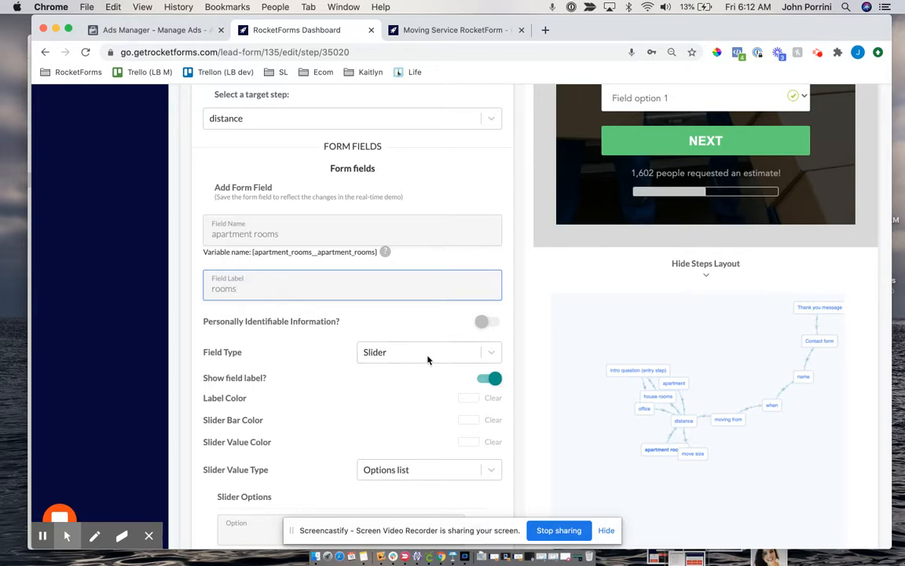
click(489, 380)
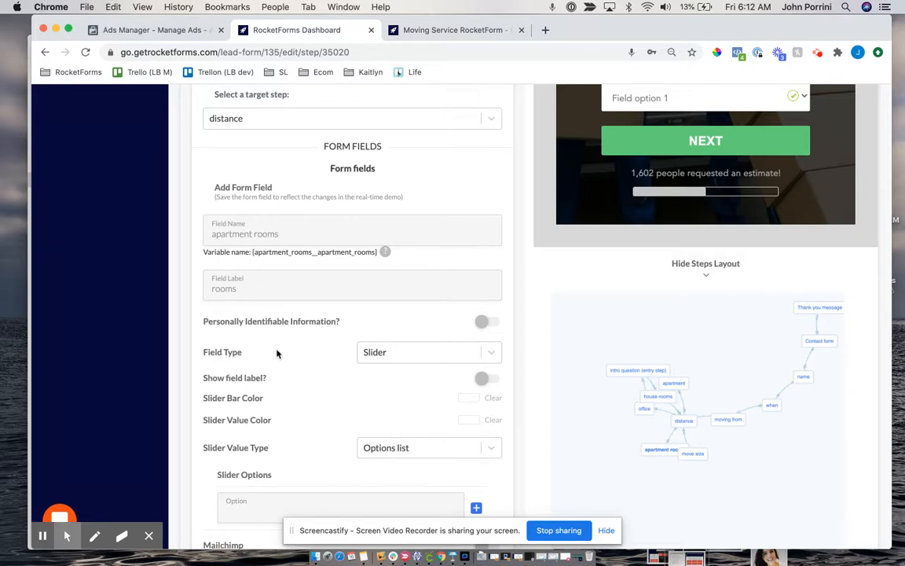
Sample the green of the preview's NEXT button with the color picker and set the slider bar color to 60D074
scroll(340, 325, down, 2)
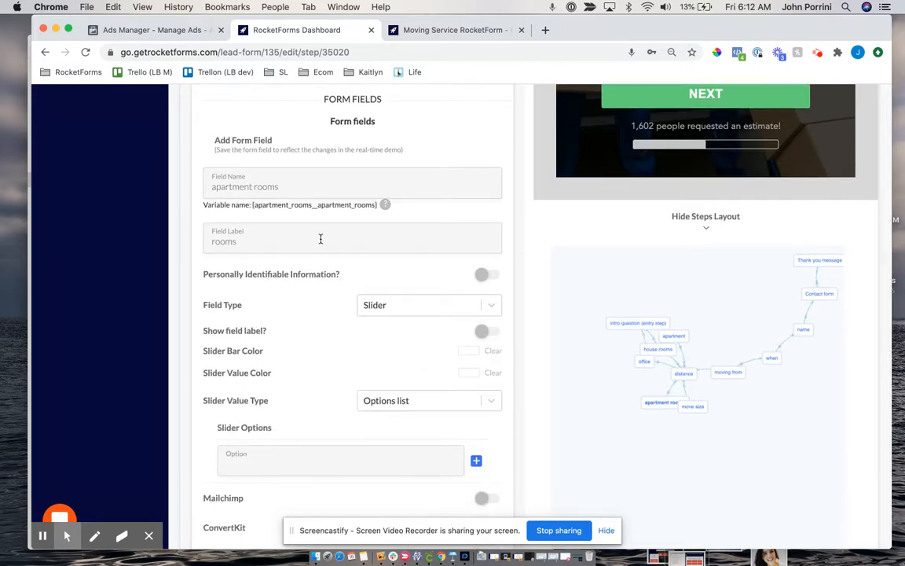
click(716, 53)
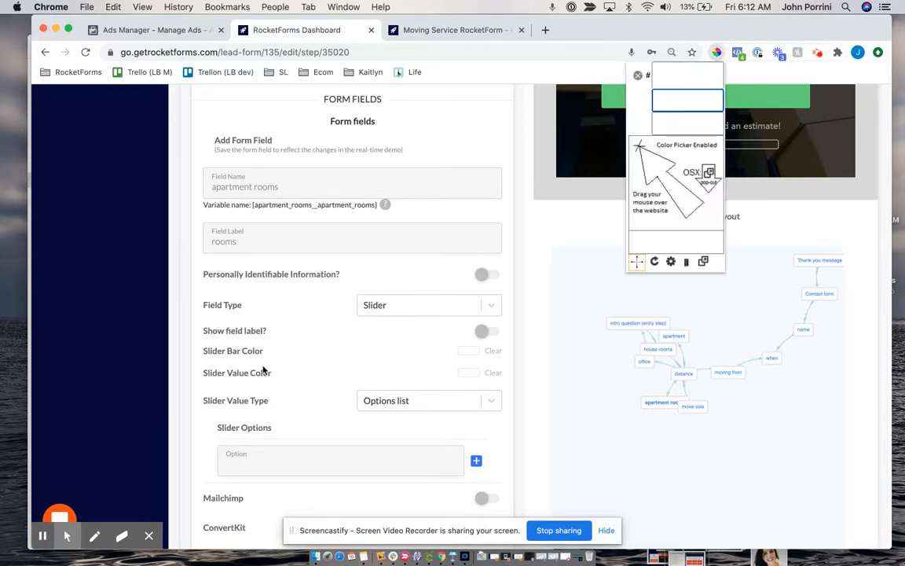
click(298, 350)
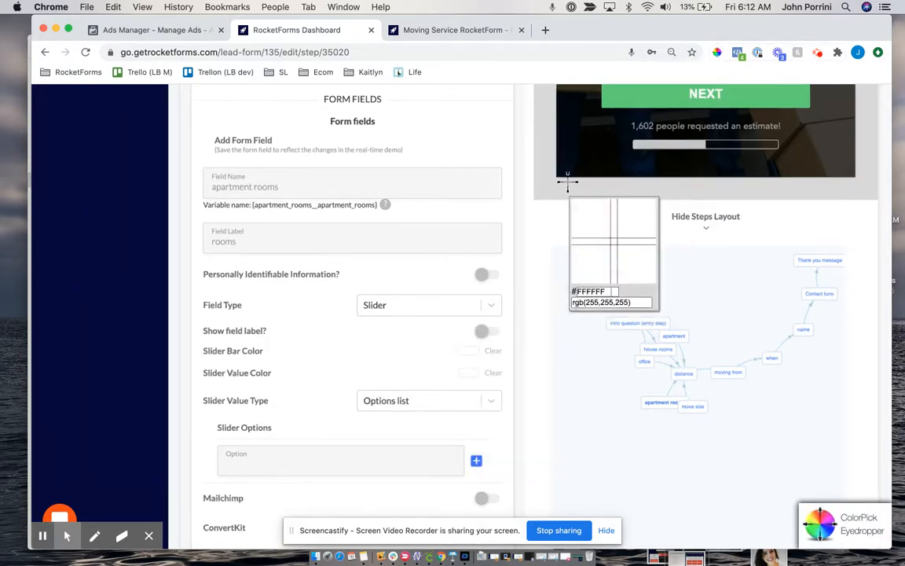
click(624, 95)
key(super+c)
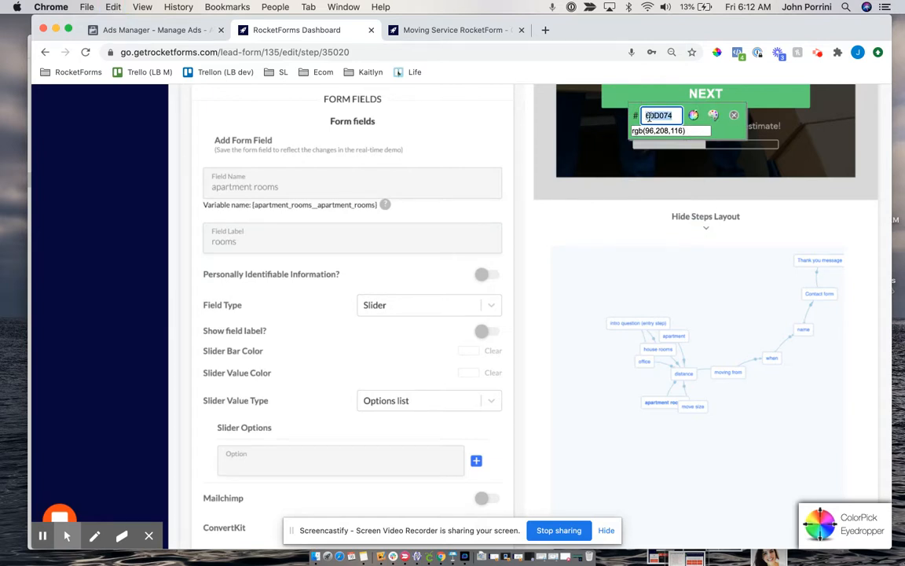
click(736, 116)
click(473, 354)
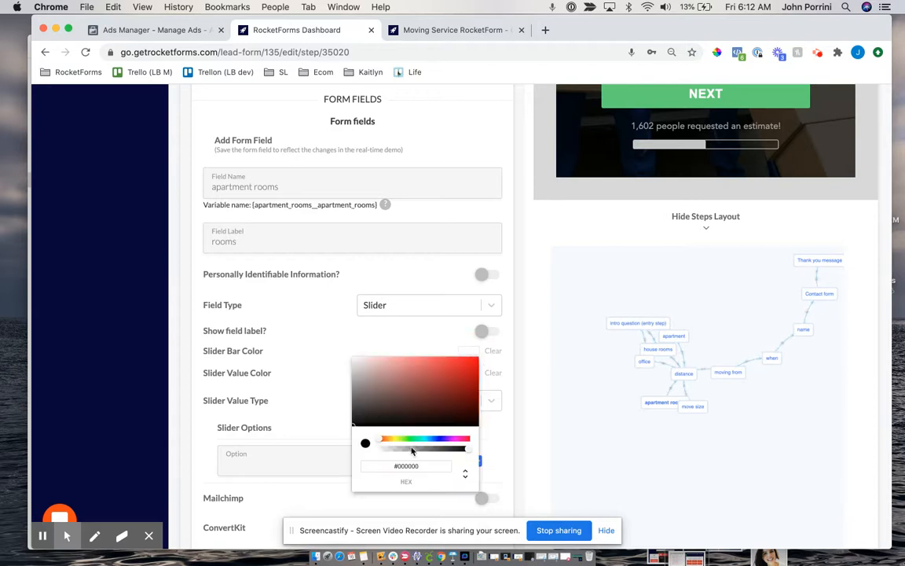
click(406, 463)
key(super+a)
key(super+v)
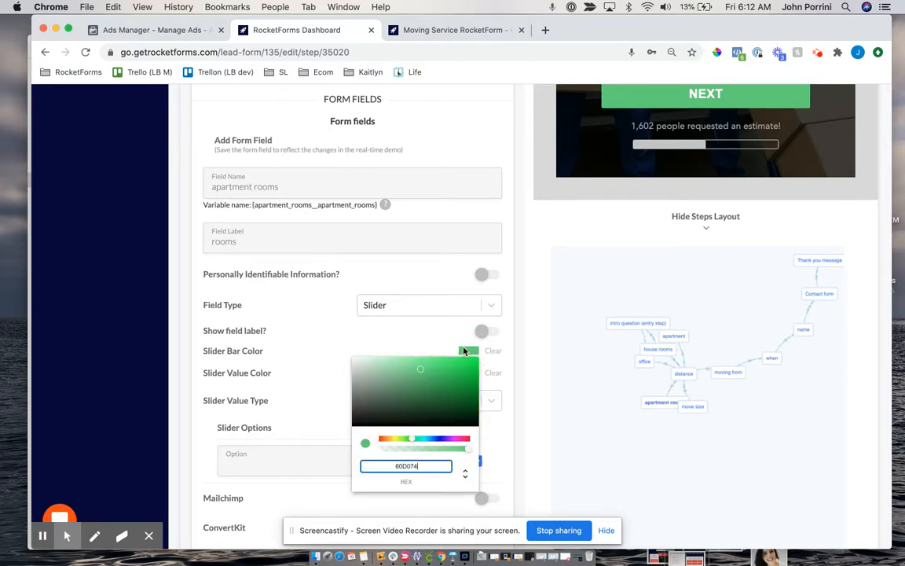
click(428, 342)
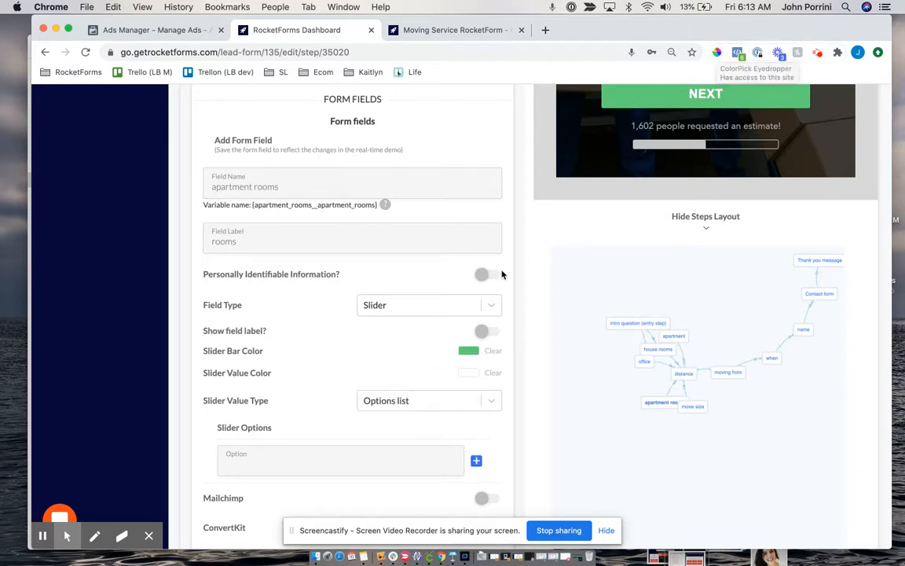
Set the slider value color to white, #fff
scroll(410, 330, down, 1)
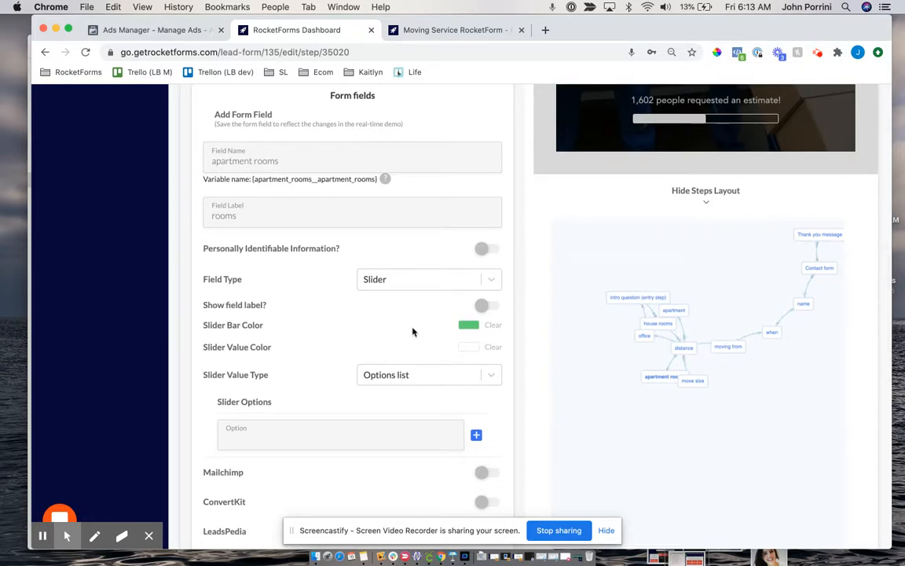
click(470, 346)
triple_click(422, 463)
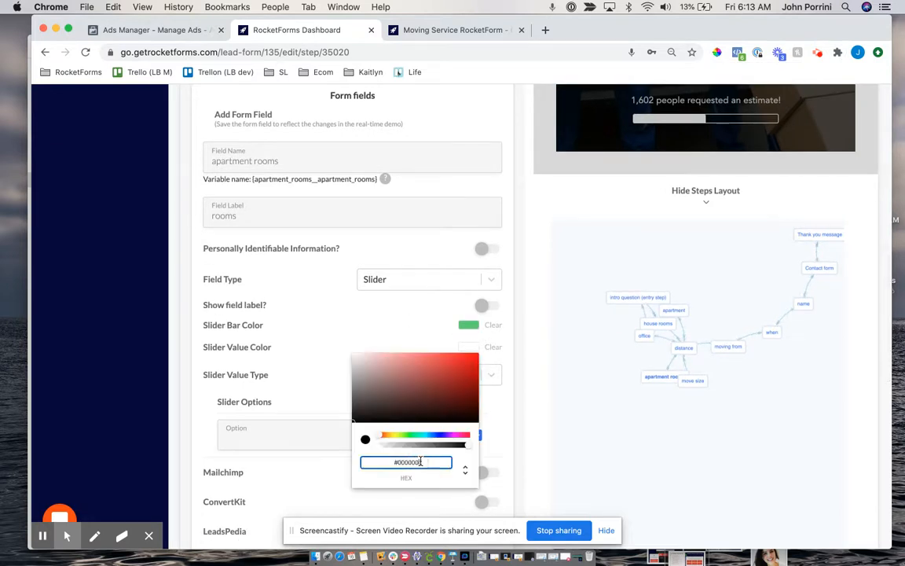
text(#fff)
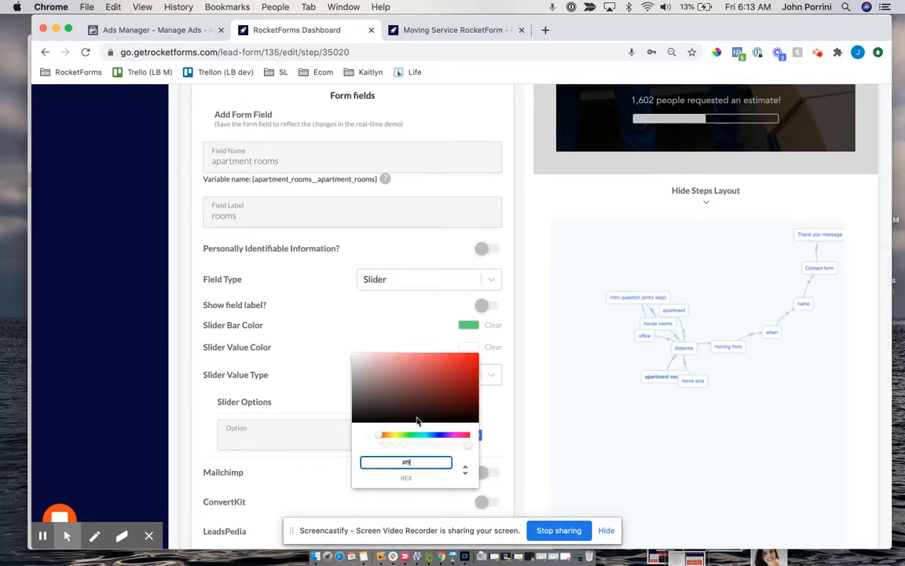
click(402, 336)
Keep the slider value type as Options list, enter "1 Room" as the first slider option and copy its text
scroll(402, 335, down, 3)
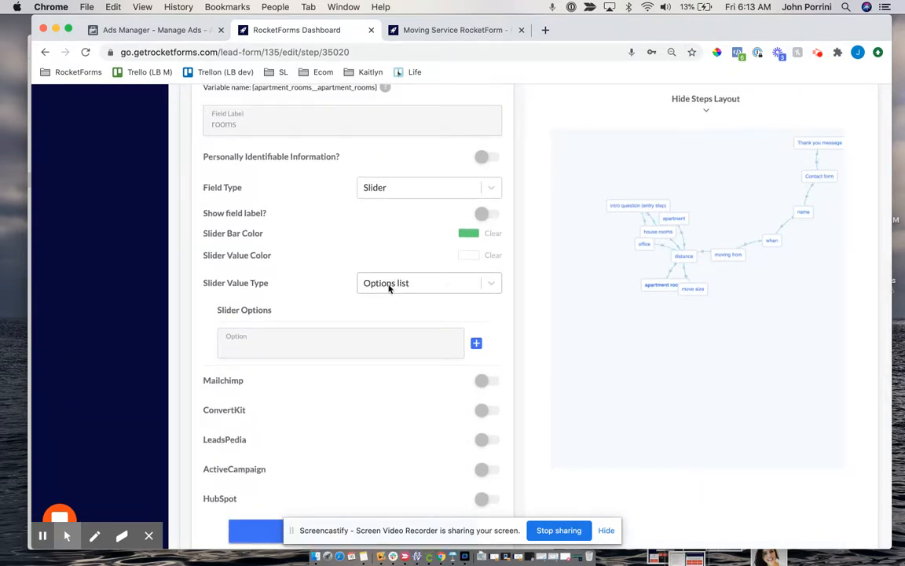
click(389, 287)
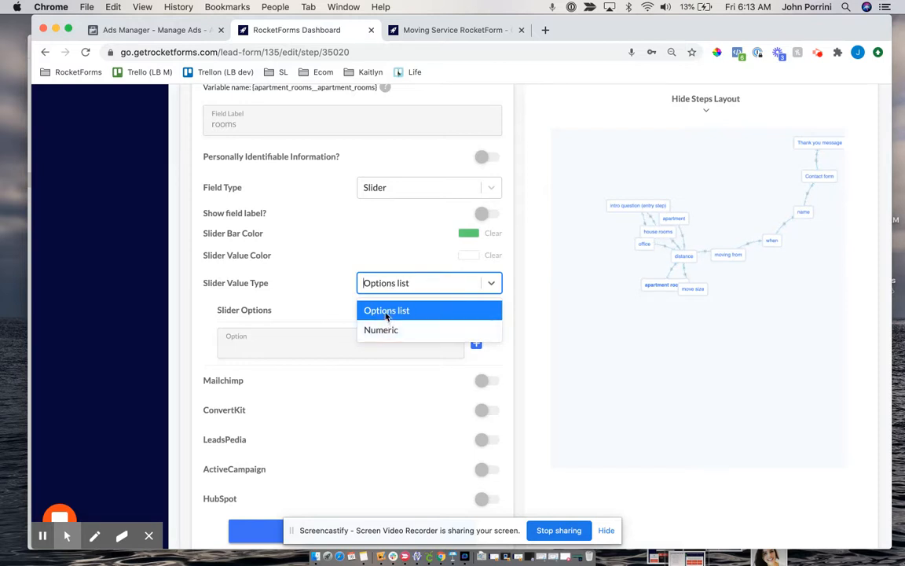
click(386, 316)
click(324, 332)
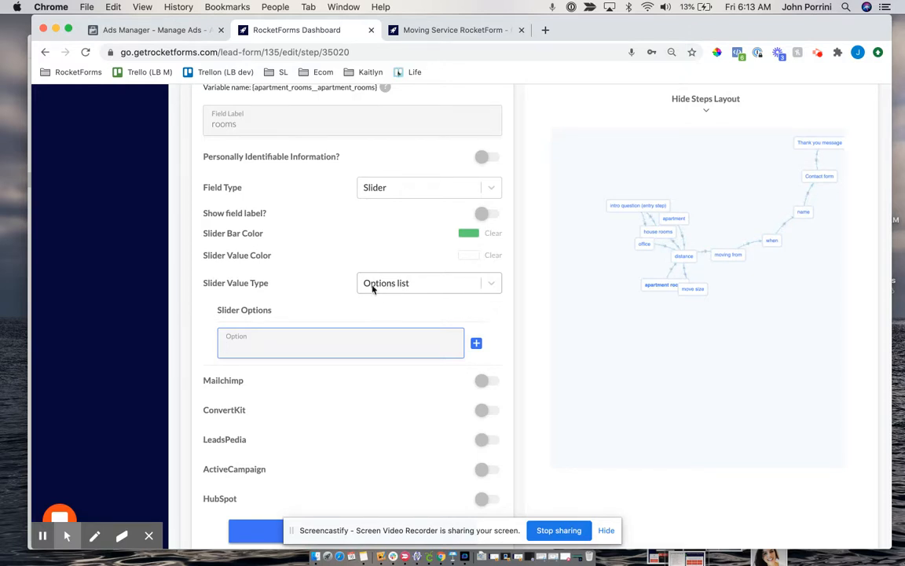
click(287, 339)
text(1Room)
triple_click(246, 346)
key(super+c)
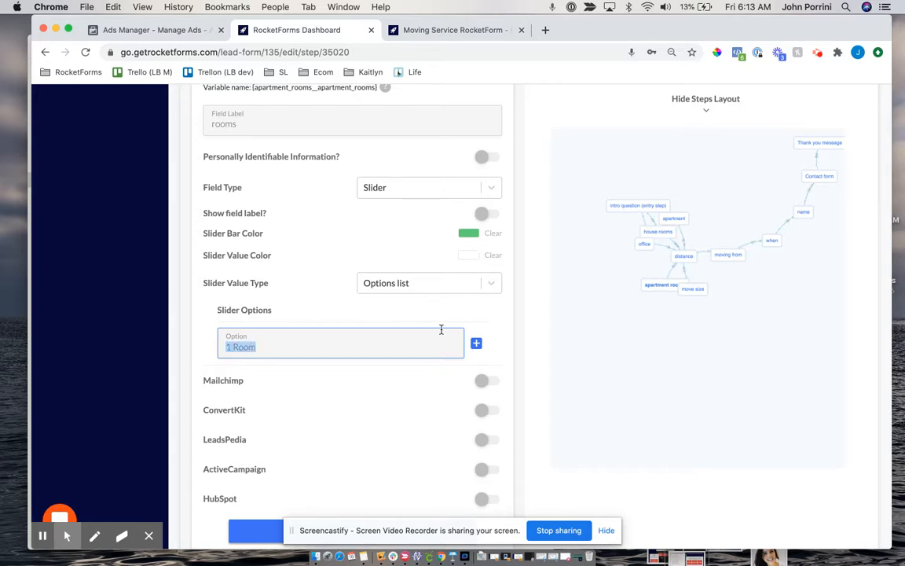
Add a second slider option from the copied text, change it to "2 Rooms" and copy the new text
click(477, 342)
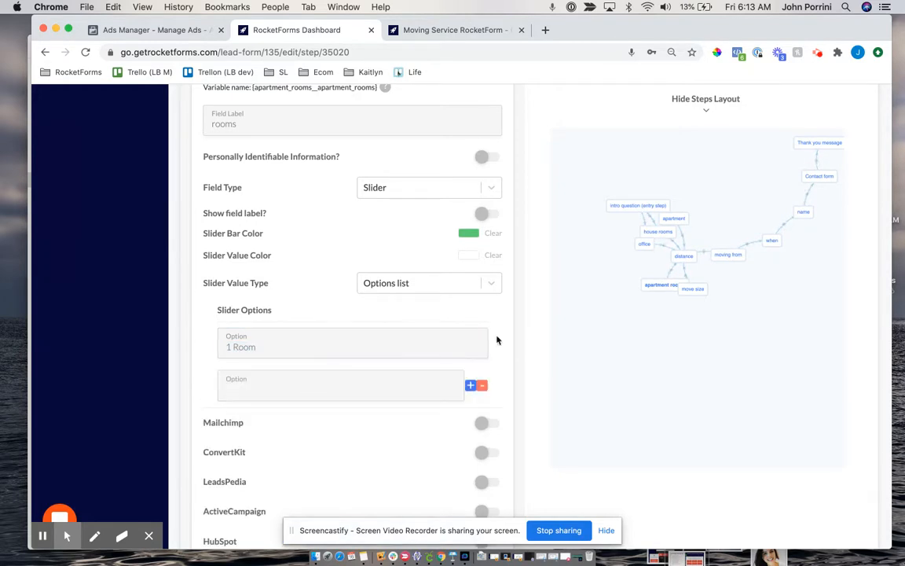
click(404, 386)
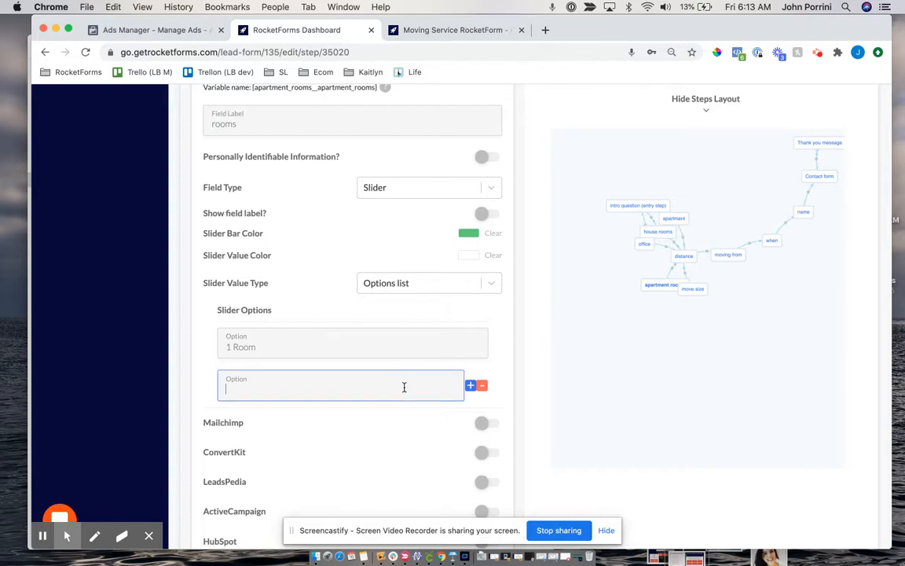
key(super+v)
click(229, 390)
key(BackSpace)
text(2)
text(2 )
text(s)
drag(275, 391, 195, 394)
key(cmd+c)
Add a third slider option "3 Rooms" based on the copied text, and insert another blank option after it
click(470, 386)
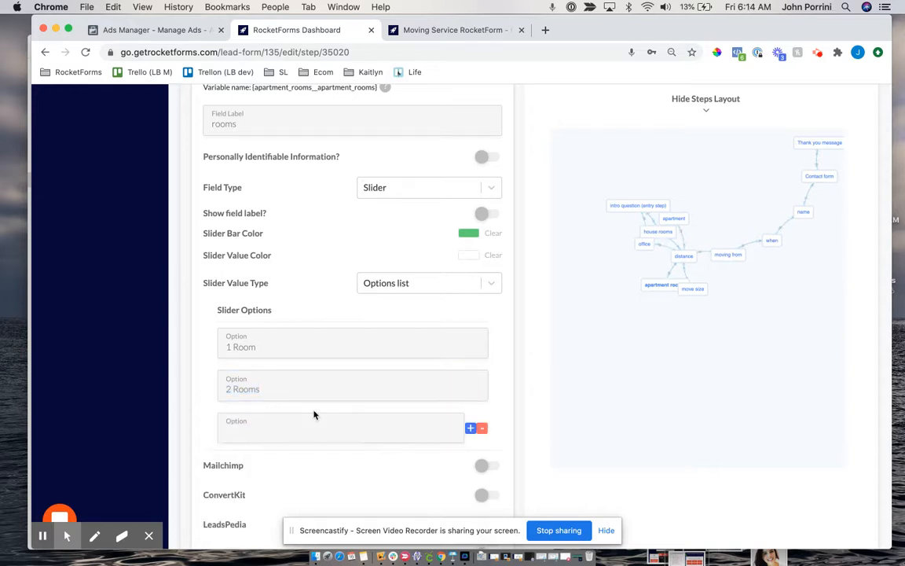
scroll(315, 410, down, 1)
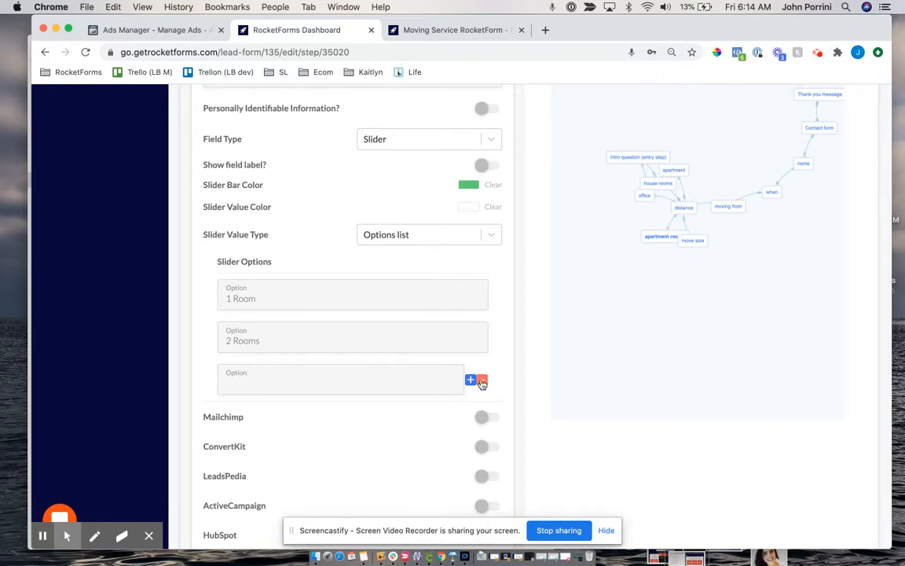
click(255, 372)
key(cmd+v)
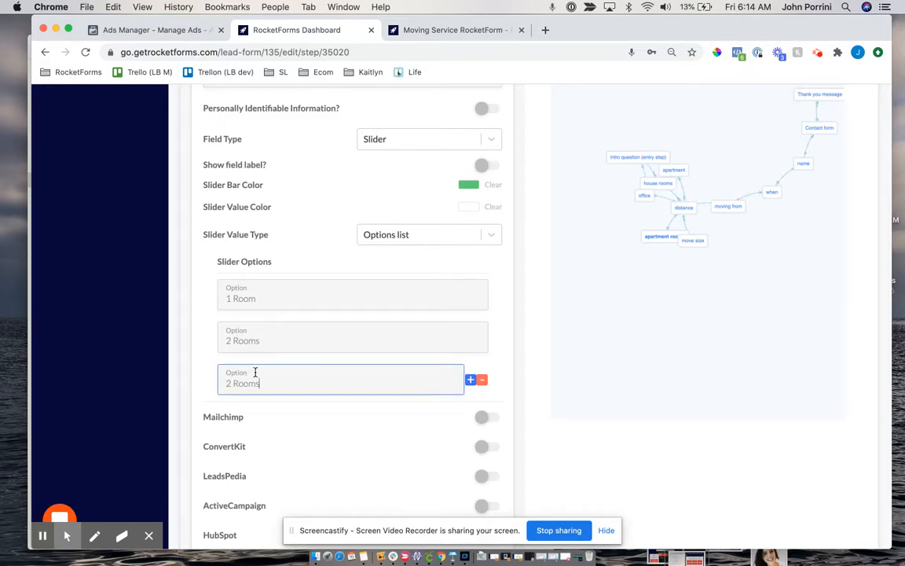
drag(220, 382, 232, 382)
text(3)
click(470, 380)
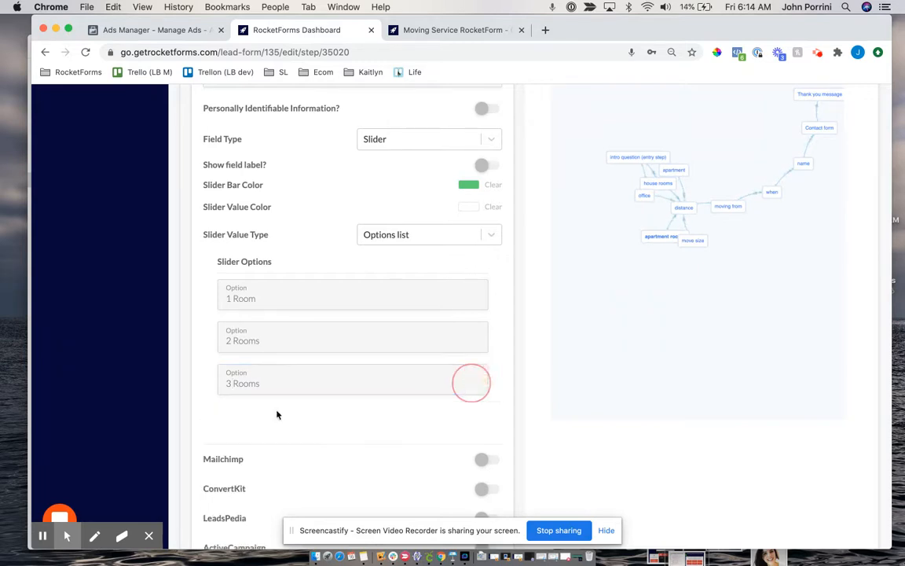
Fill the blank fourth slider option with the copied text and change it to "4 Rooms"
click(260, 416)
key(super+v)
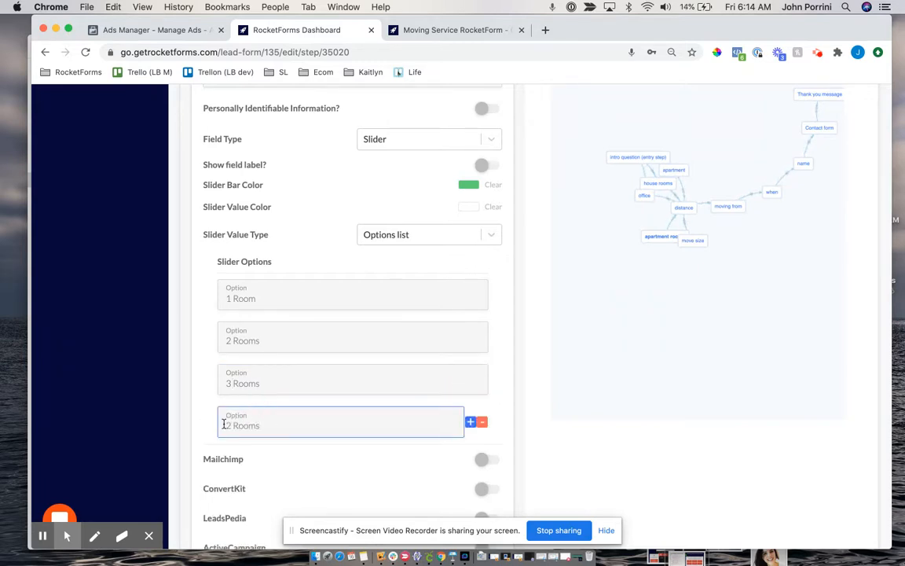
click(223, 426)
key(BackSpace)
text(4)
Add a fifth slider option from the copied text and change it to "5+ Rooms"
click(471, 422)
click(268, 462)
key(super+v)
drag(231, 468, 218, 472)
text(5+)
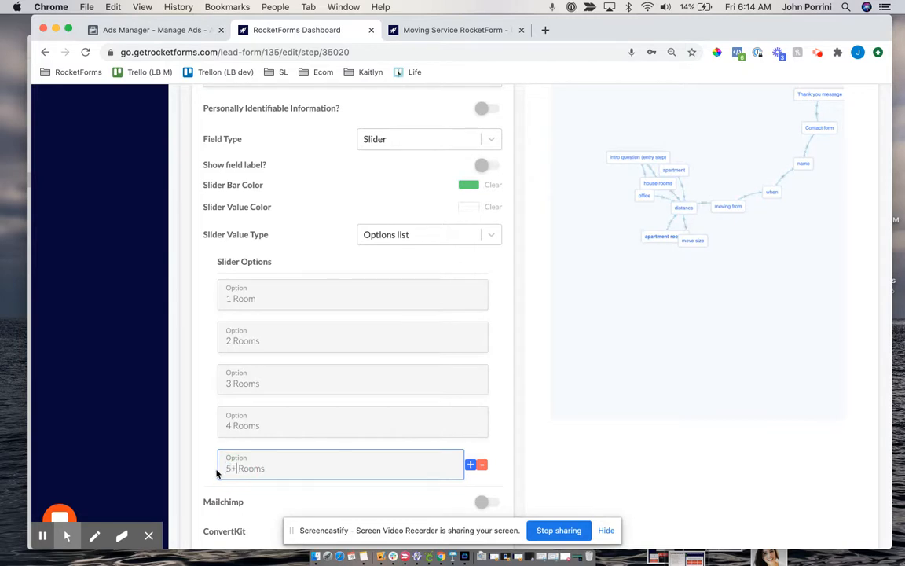
Review the apartment rooms step's settings and save the slider form field
scroll(384, 372, down, 2)
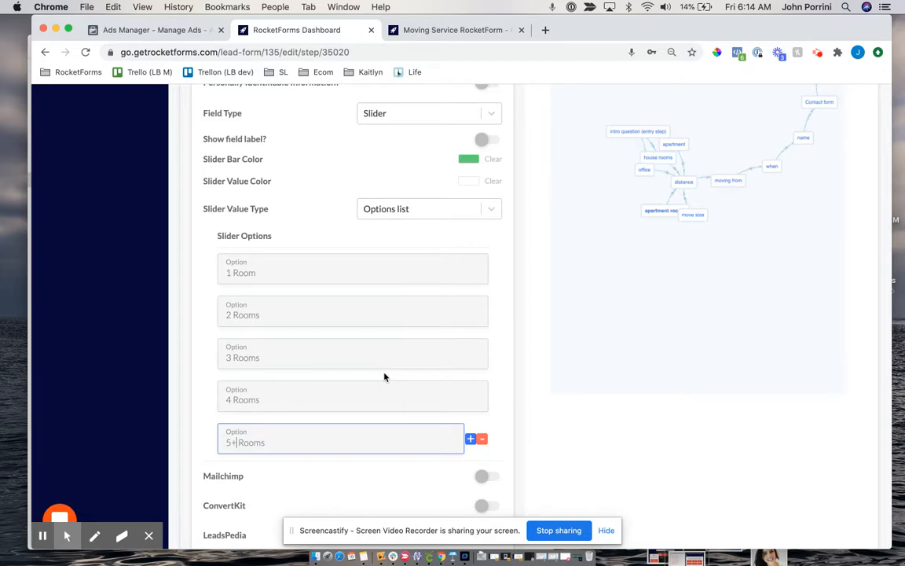
scroll(385, 377, down, 1)
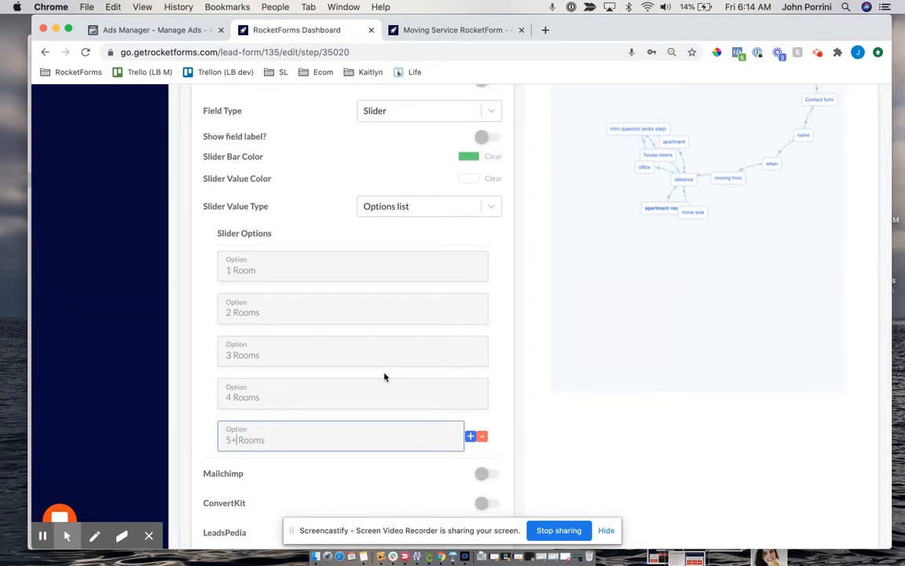
scroll(385, 377, up, 5)
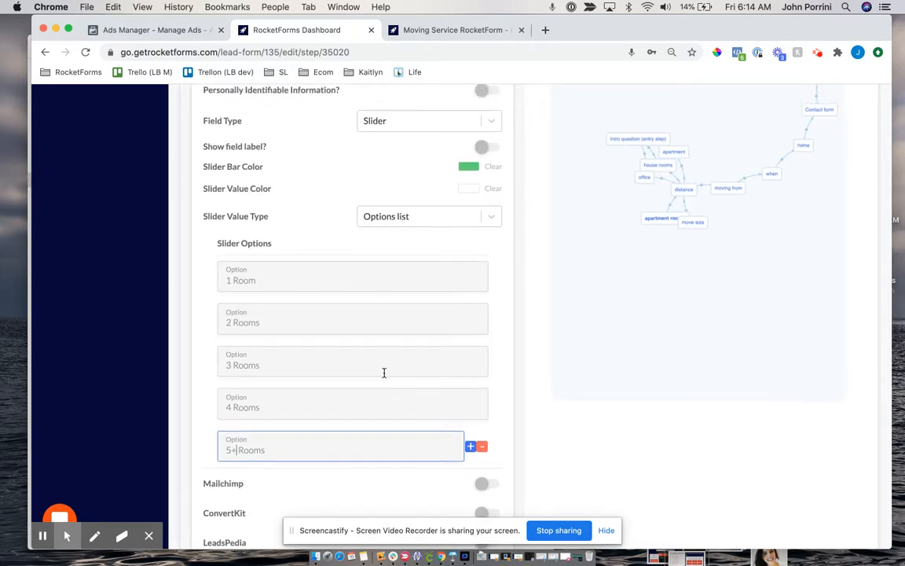
scroll(435, 187, up, 4)
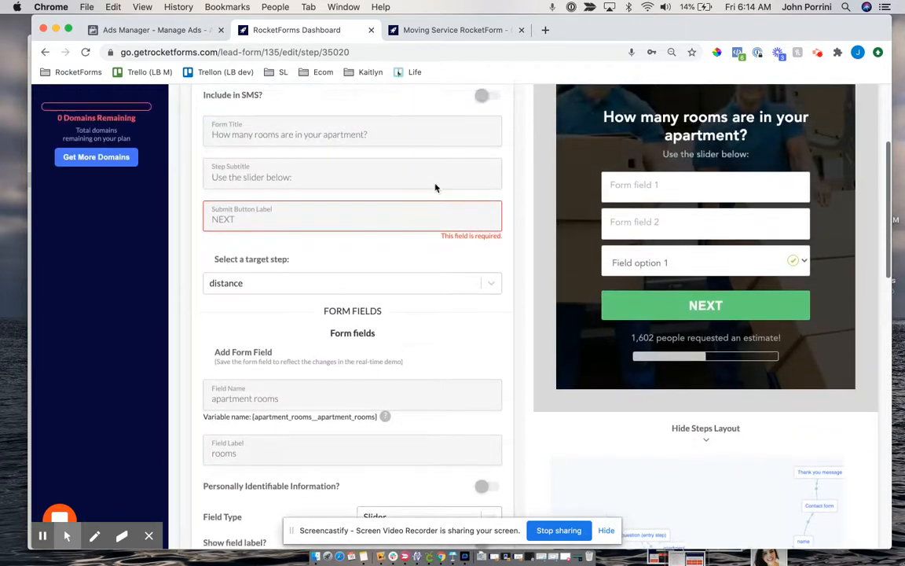
scroll(426, 228, up, 1)
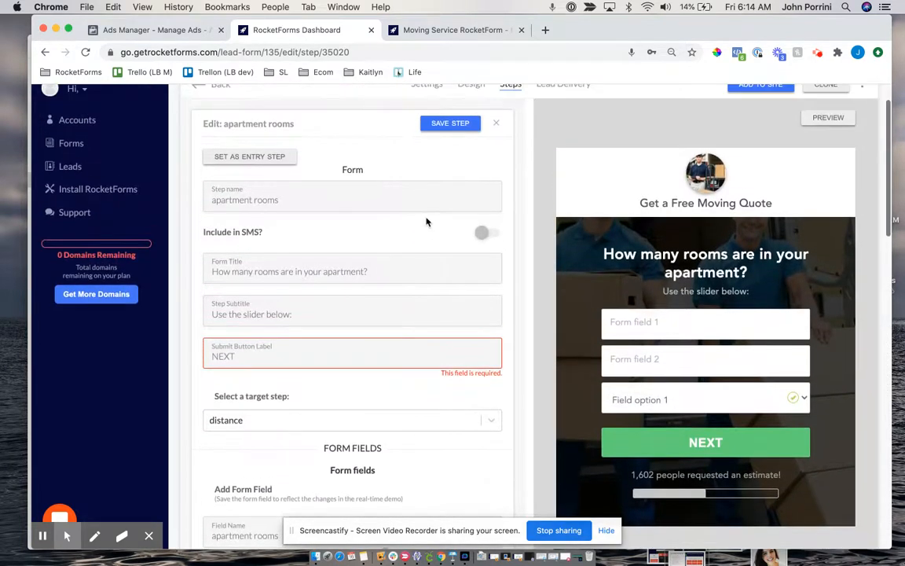
scroll(410, 230, down, 3)
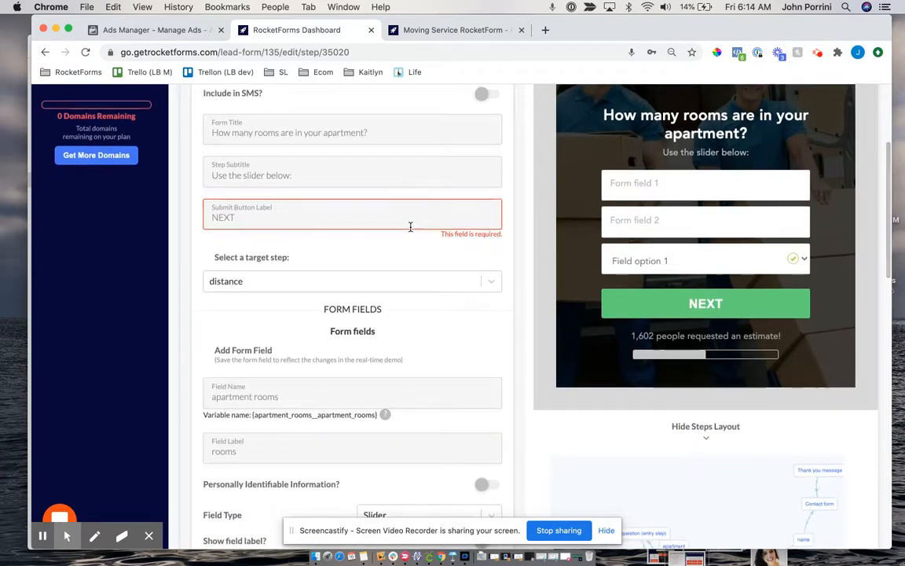
scroll(410, 226, down, 10)
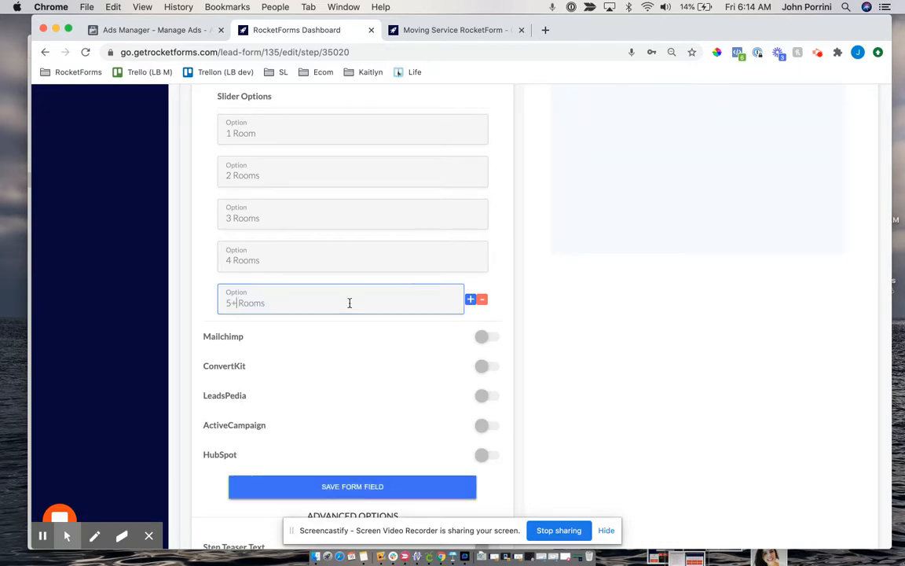
click(351, 488)
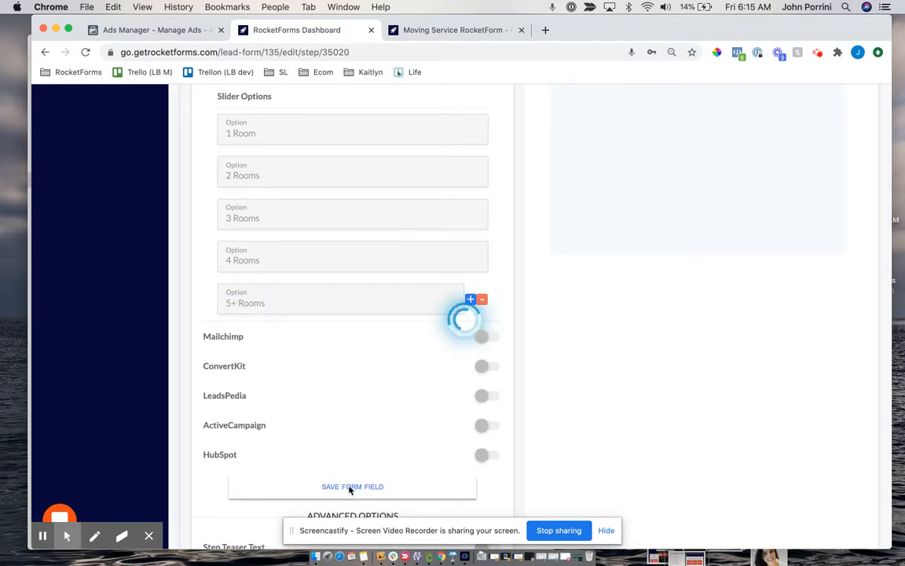
Check the saved room slider in the form preview and try moving its handle
scroll(386, 242, up, 8)
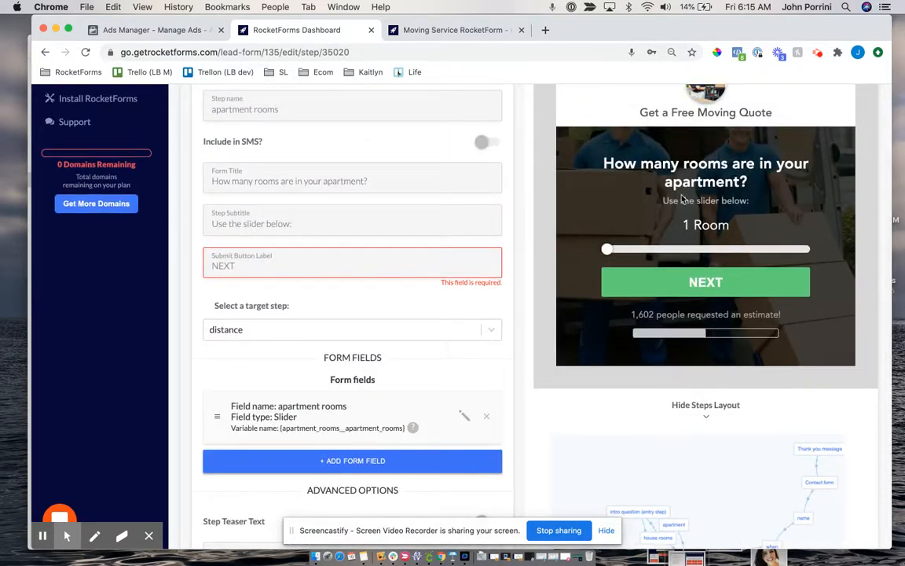
drag(611, 252, 641, 262)
scroll(540, 366, down, 1)
scroll(540, 366, down, 1)
scroll(540, 366, up, 1)
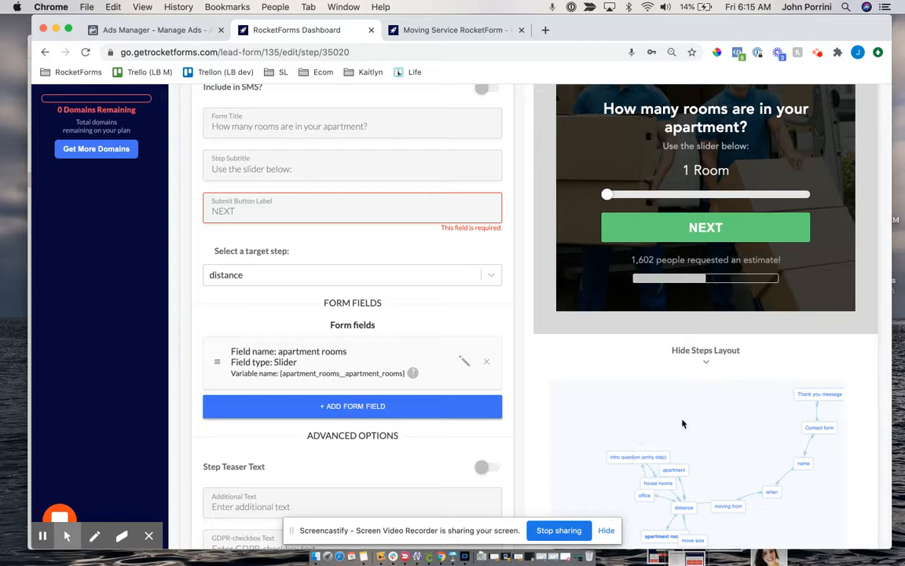
Spread out the apartment rooms and intro question nodes in the steps layout to examine their connections
mouse_move(674, 445)
mouse_down()
mouse_move(675, 346)
mouse_move(673, 457)
mouse_up()
scroll(602, 357, down, 3)
drag(667, 407, 730, 426)
drag(646, 377, 606, 380)
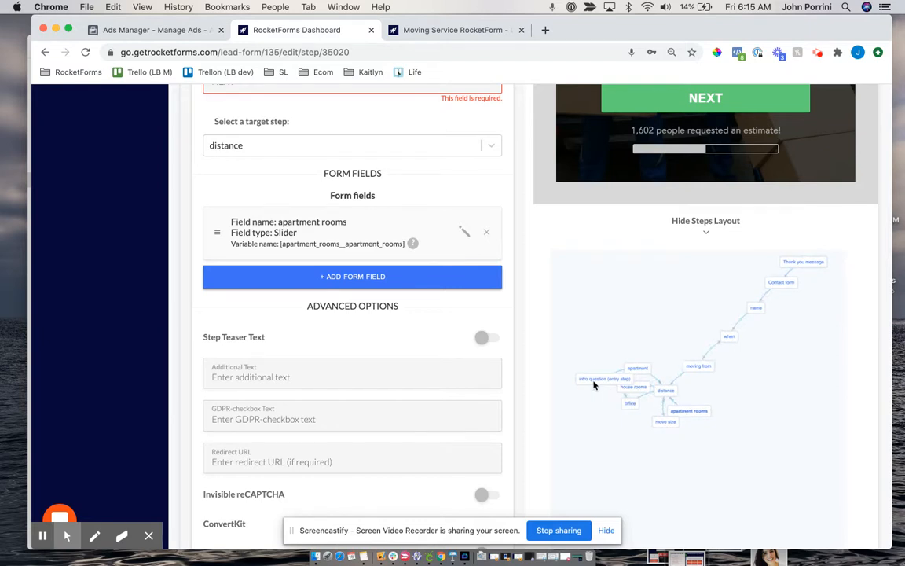
Open the intro question step, set its Apartment response's target step to "apartment rooms" and save the response
click(609, 380)
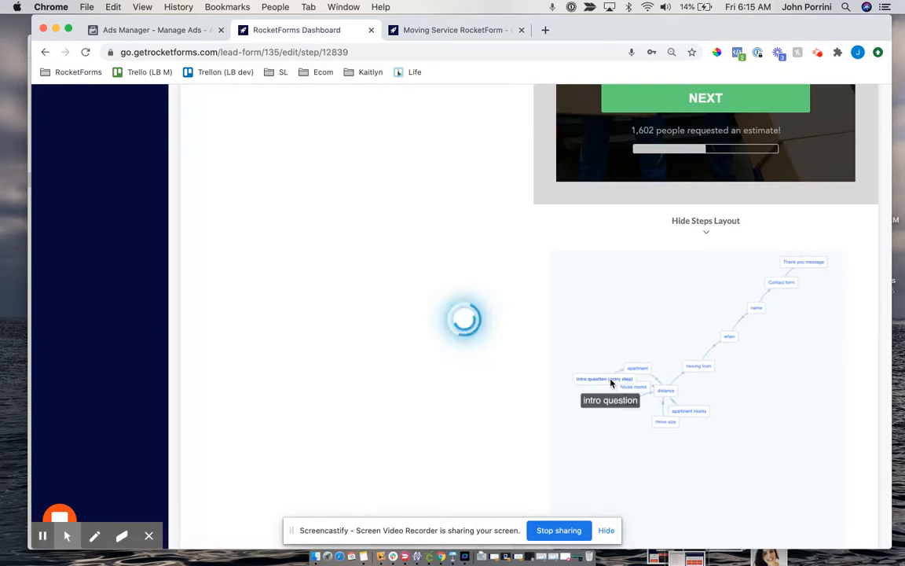
scroll(436, 178, up, 5)
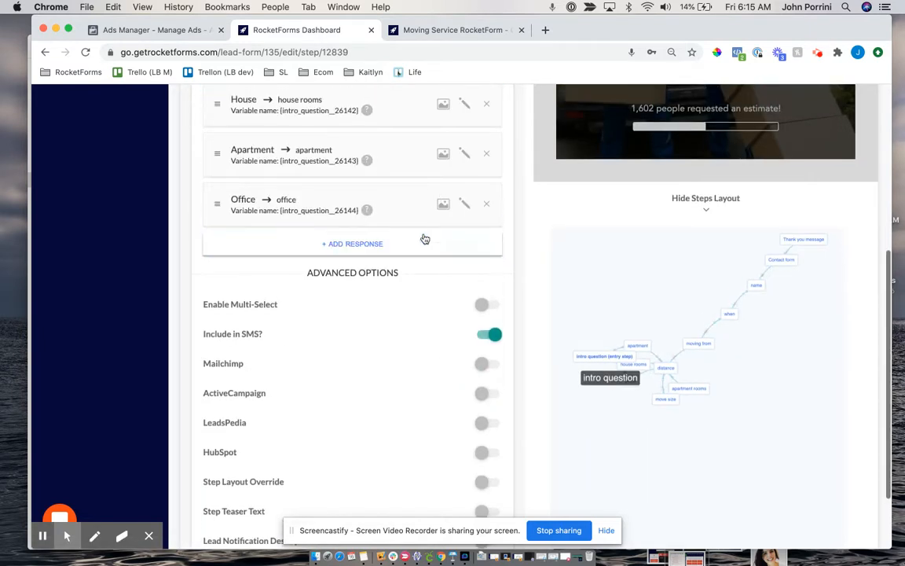
scroll(425, 238, up, 2)
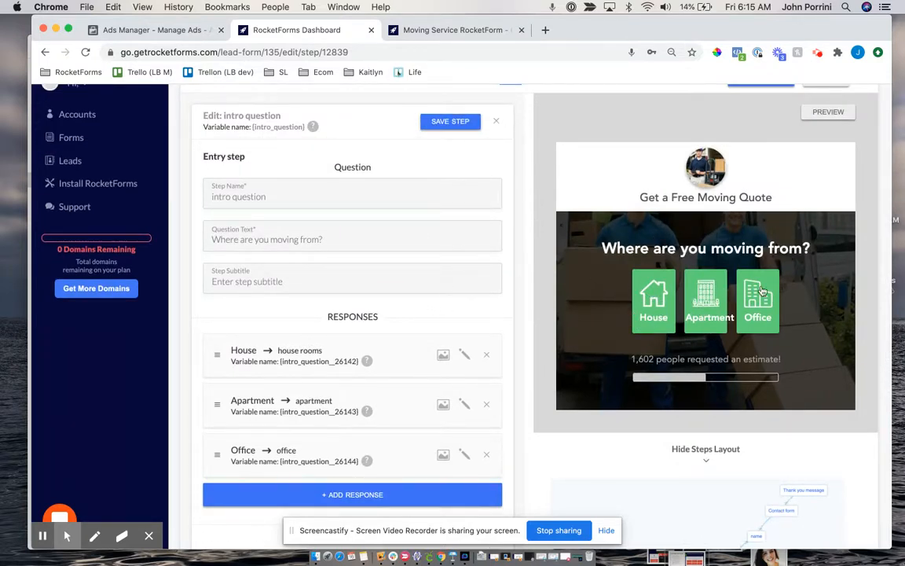
scroll(347, 298, down, 3)
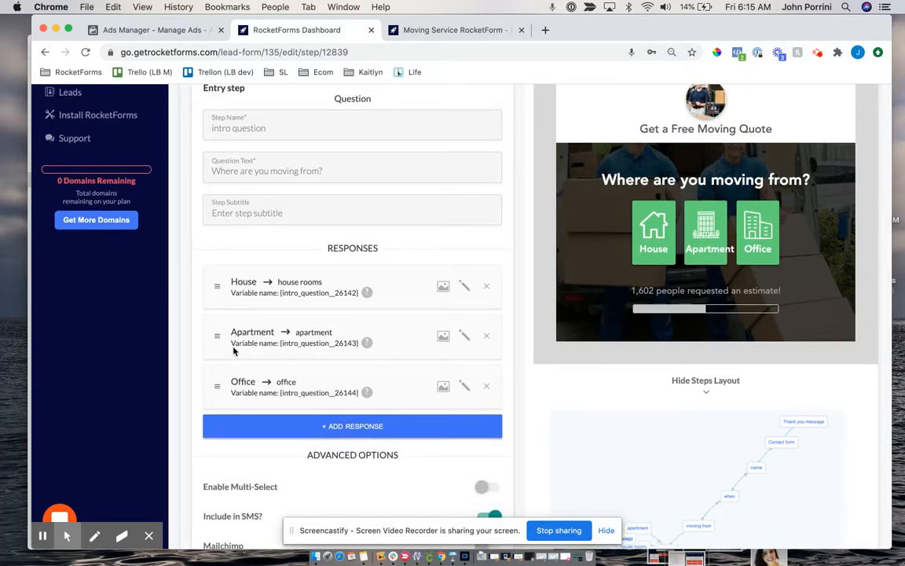
click(463, 337)
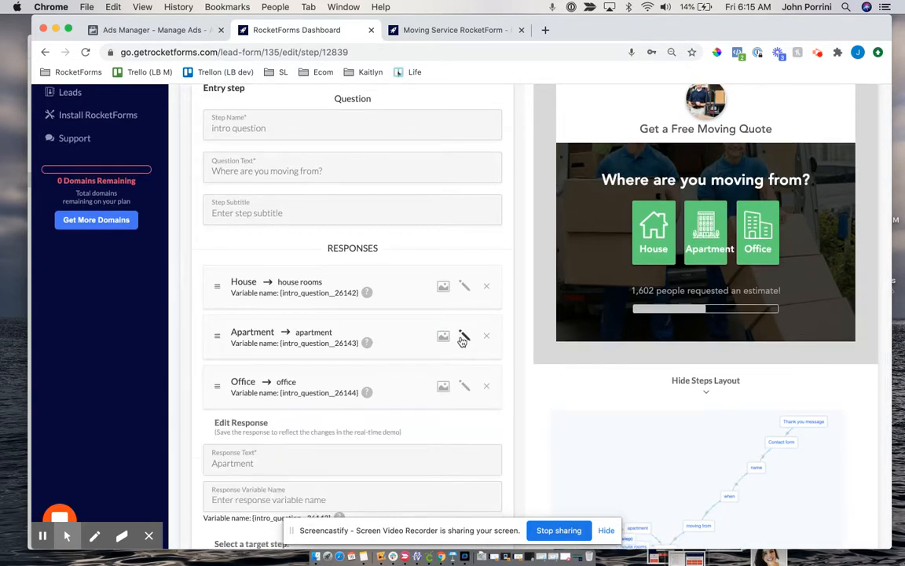
scroll(314, 385, down, 7)
drag(210, 349, 293, 352)
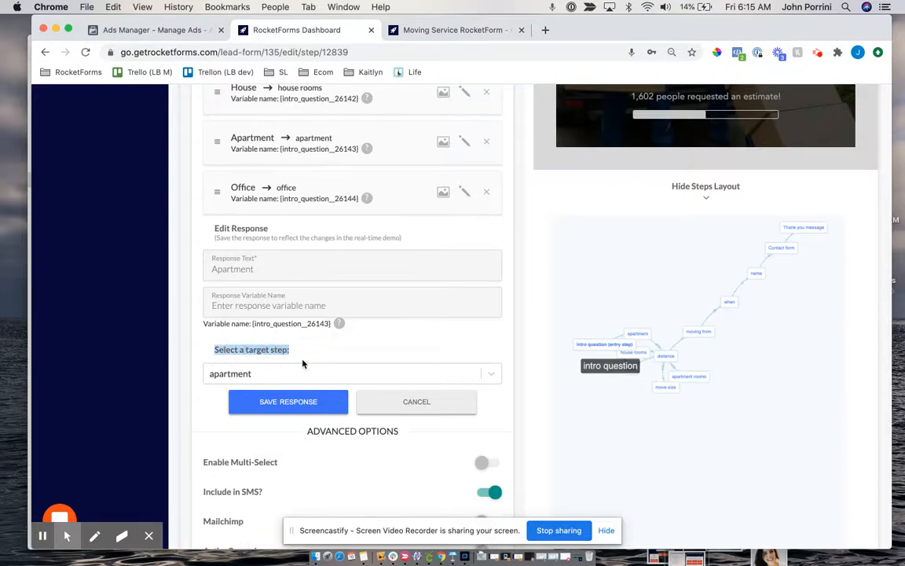
click(272, 374)
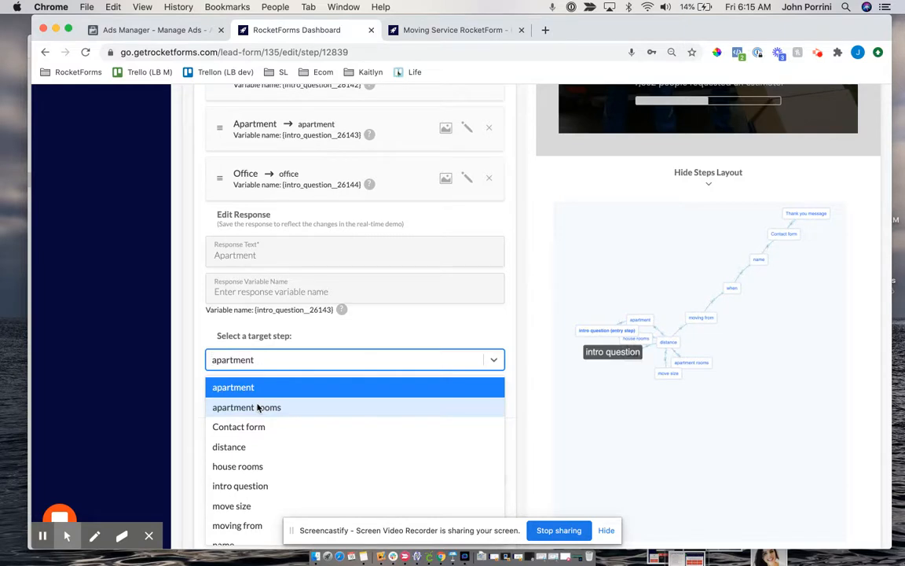
click(258, 407)
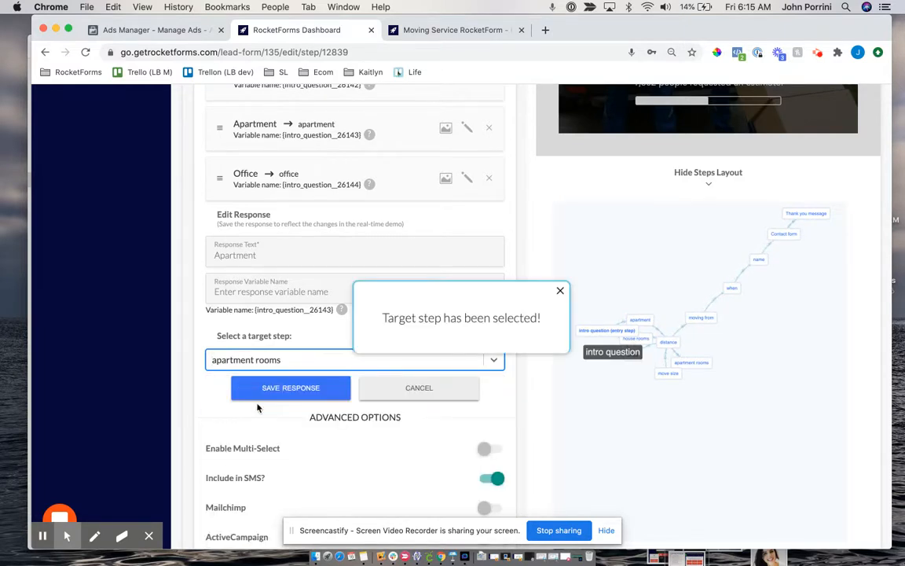
click(256, 390)
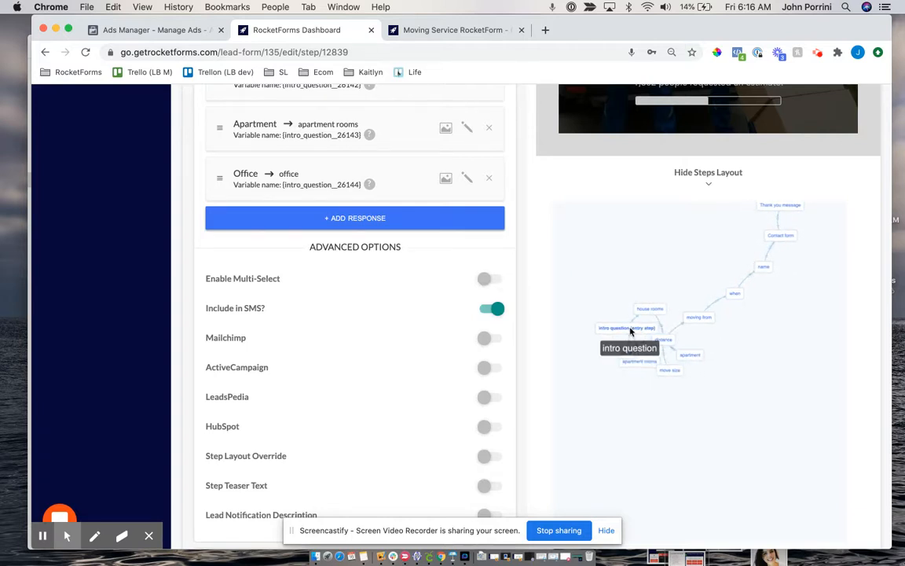
Rearrange the intro question, apartment rooms and apartment nodes in the steps layout to inspect the updated flow
drag(630, 331, 633, 243)
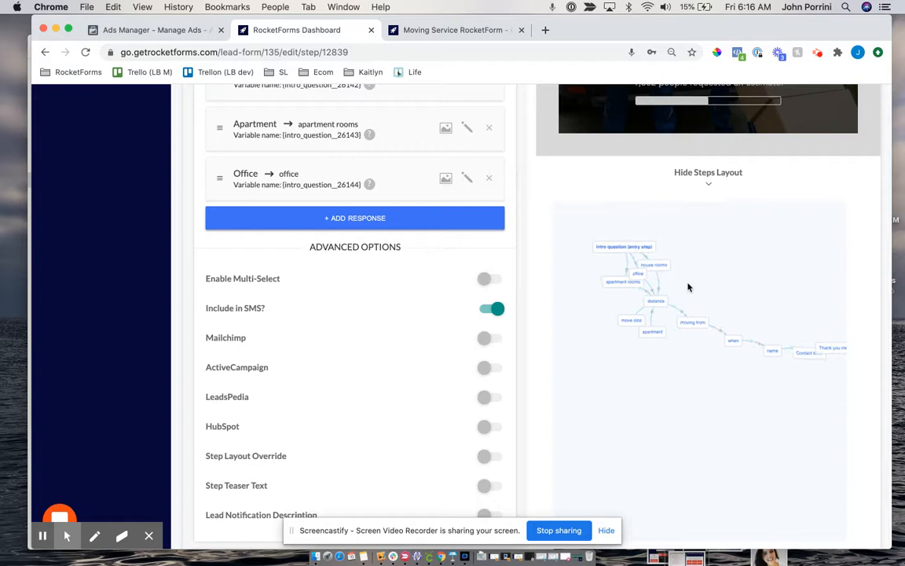
mouse_move(606, 282)
mouse_down()
mouse_move(598, 277)
mouse_move(590, 288)
mouse_up()
drag(661, 326, 674, 362)
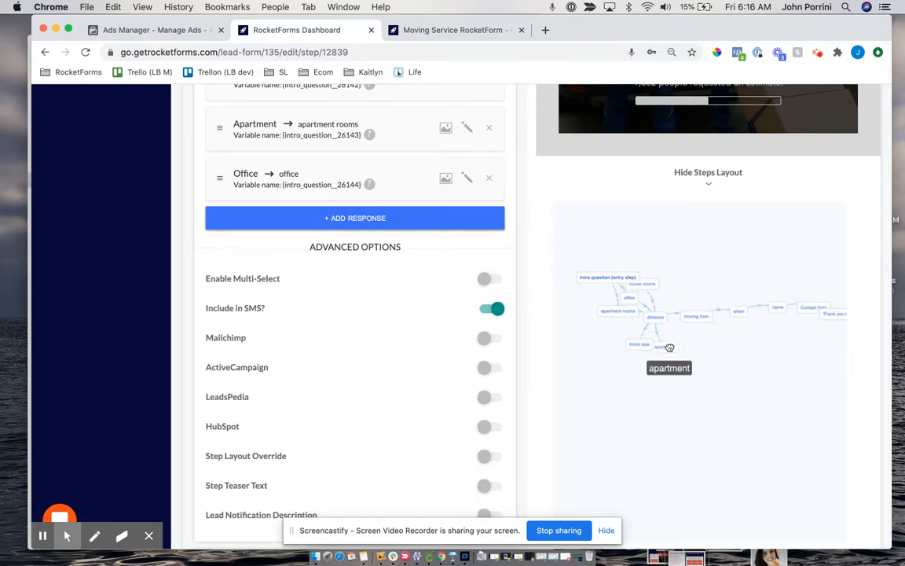
Open the old "apartment" question step and delete it, confirming the deletion
click(668, 351)
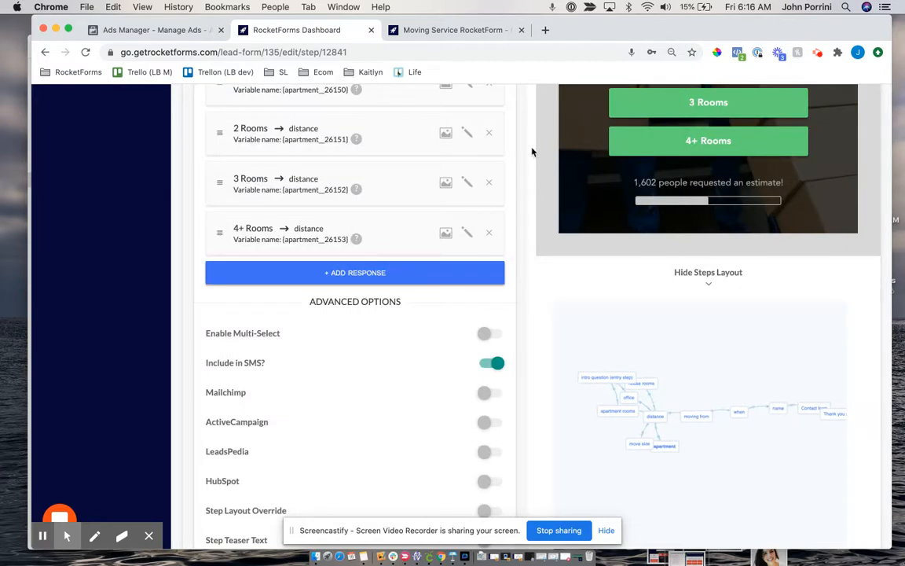
scroll(531, 149, up, 5)
click(499, 177)
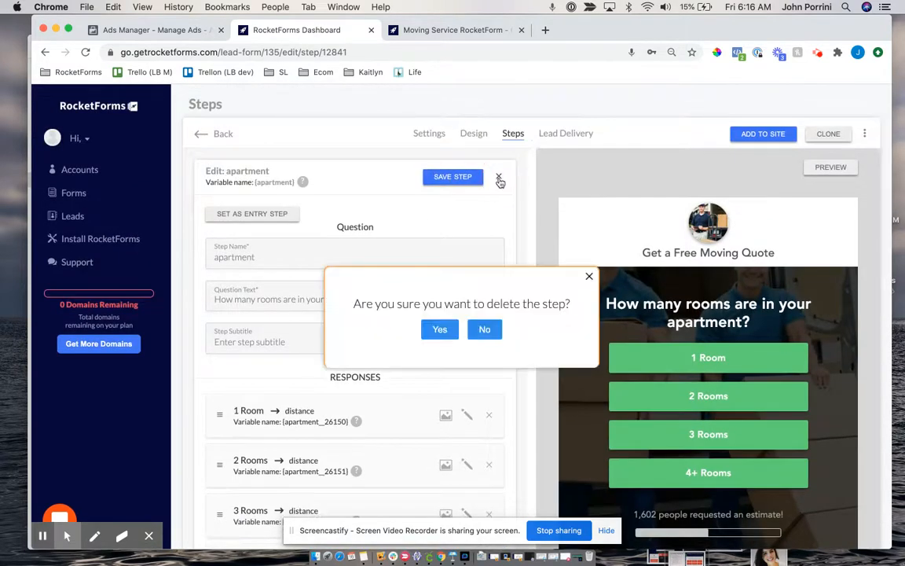
click(435, 333)
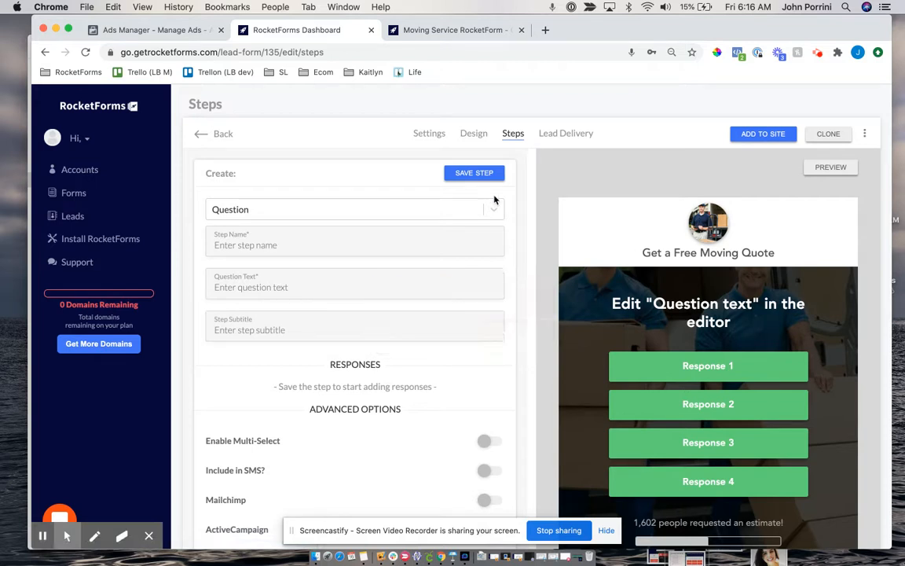
Switch to the live Moving Service Form page, reload it and open the form demo
click(426, 31)
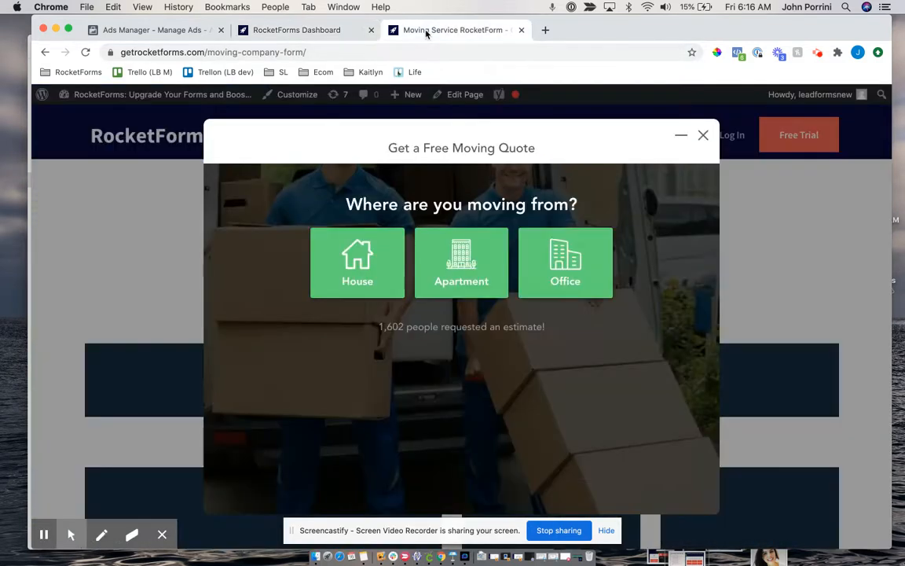
click(87, 53)
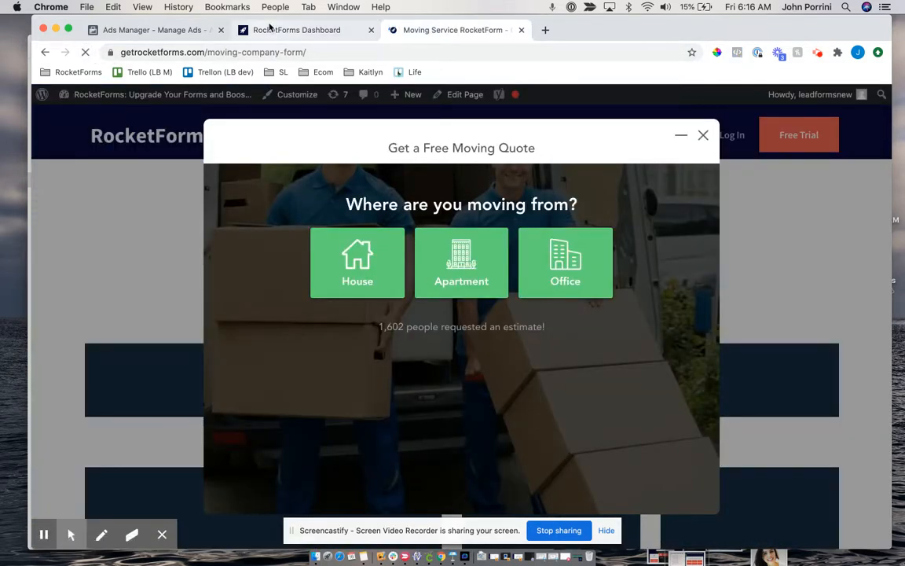
click(253, 30)
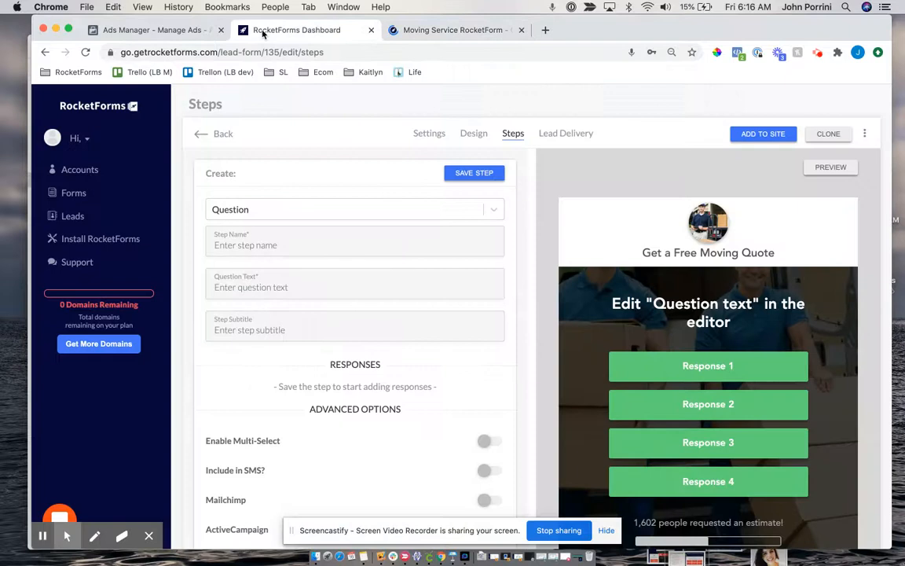
click(431, 31)
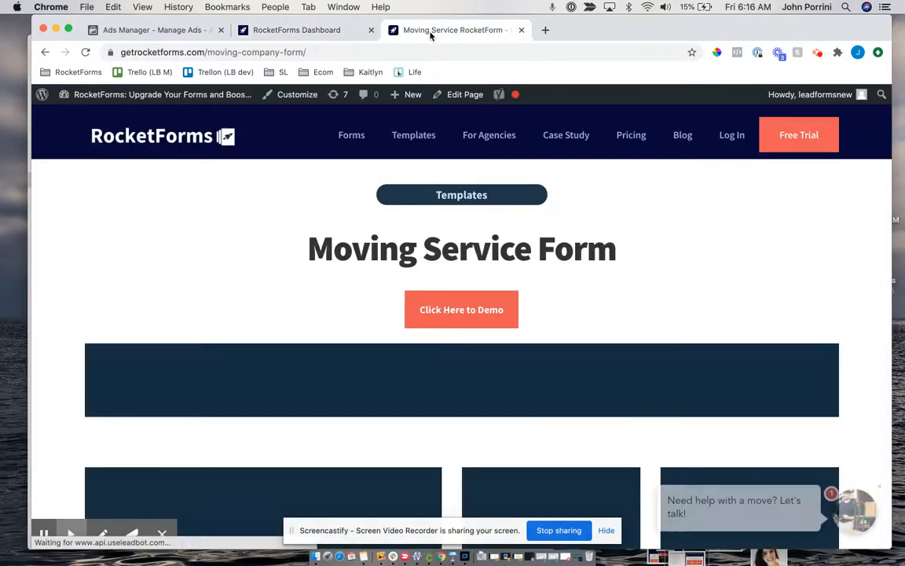
scroll(394, 268, down, 2)
scroll(394, 269, up, 2)
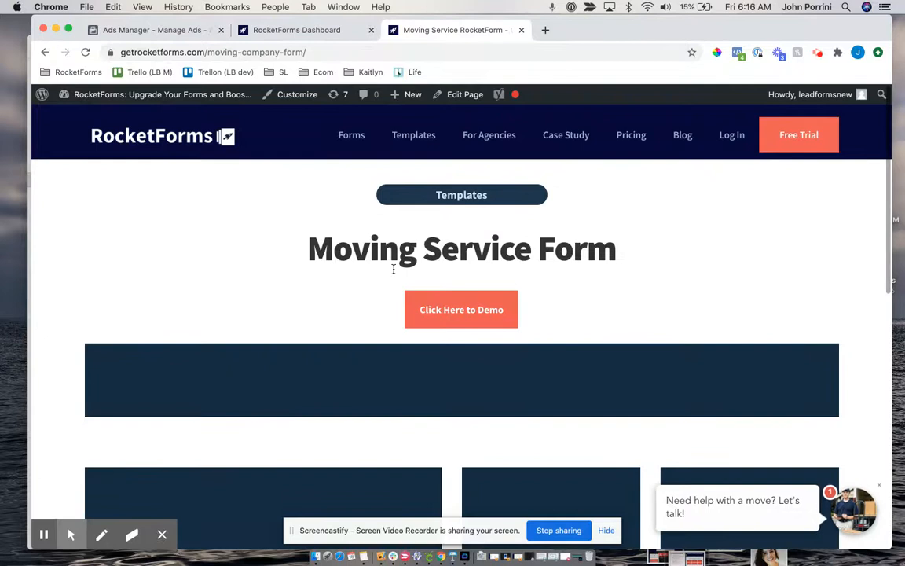
scroll(394, 269, down, 2)
click(434, 265)
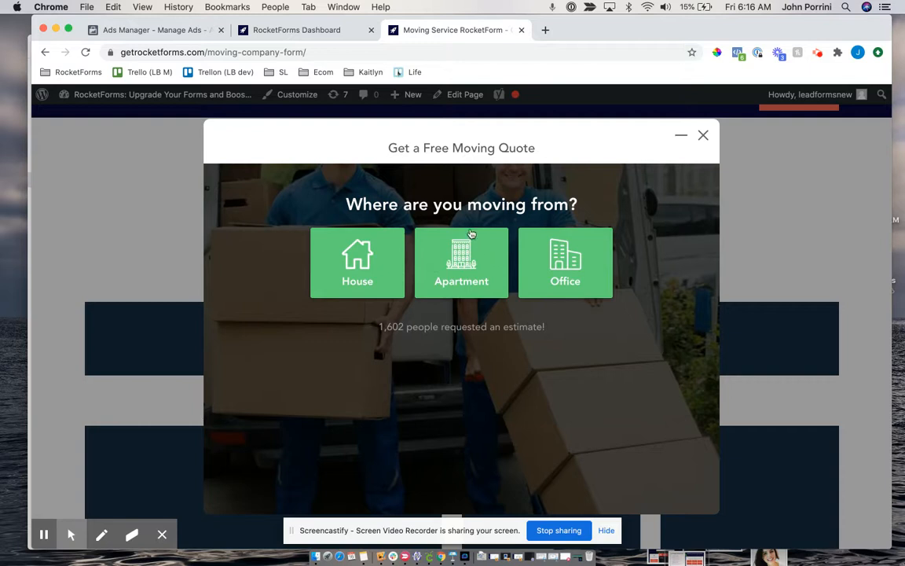
Test the live form by choosing Apartment, setting the slider to 5+ Rooms and continuing, then return to the RocketForms dashboard
click(460, 267)
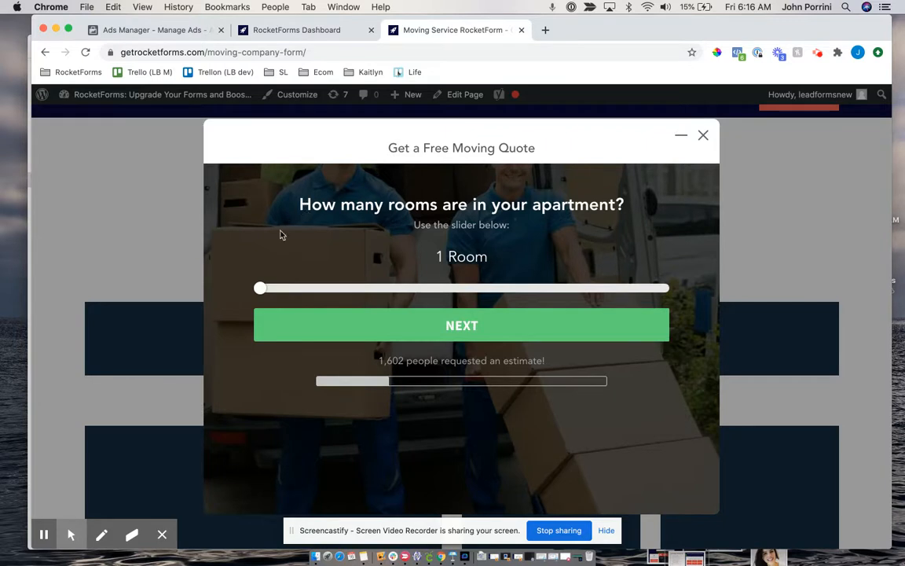
drag(274, 292, 630, 289)
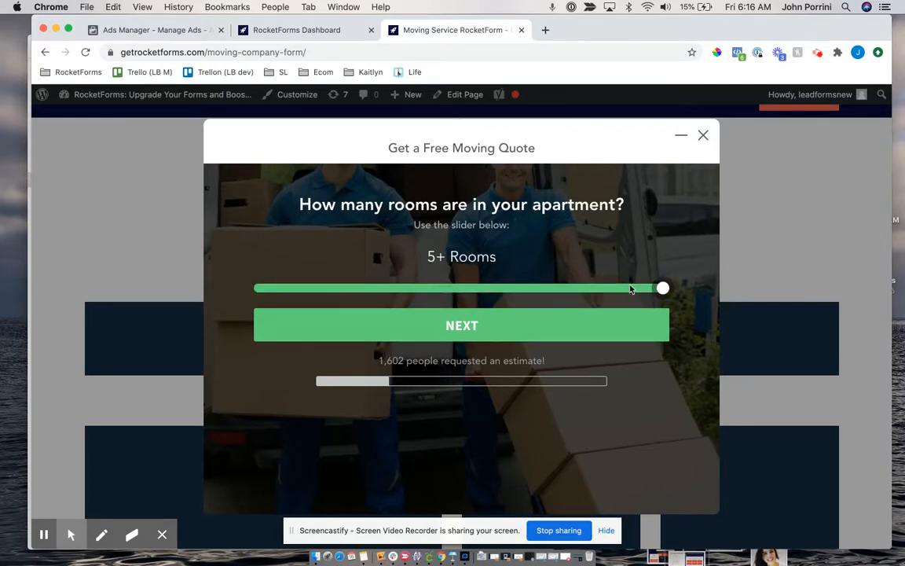
click(488, 320)
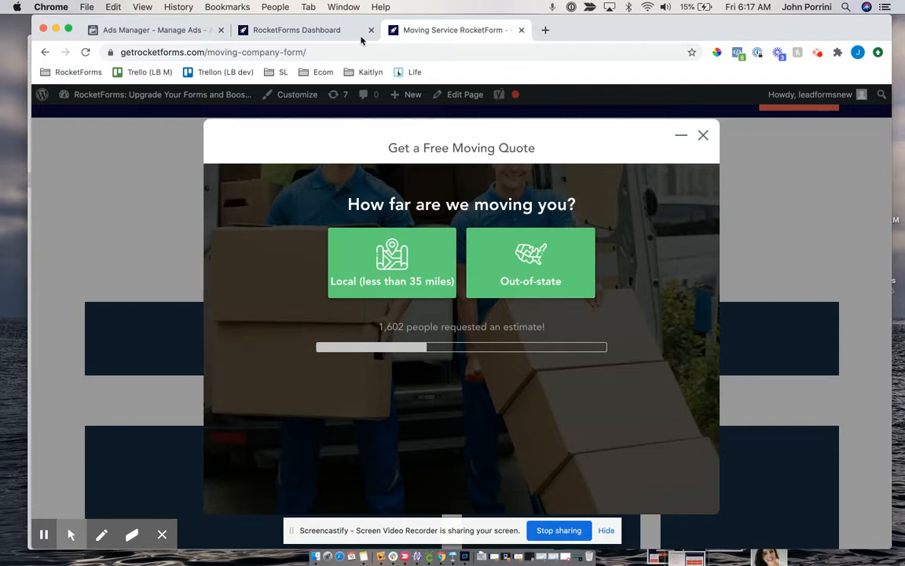
click(297, 31)
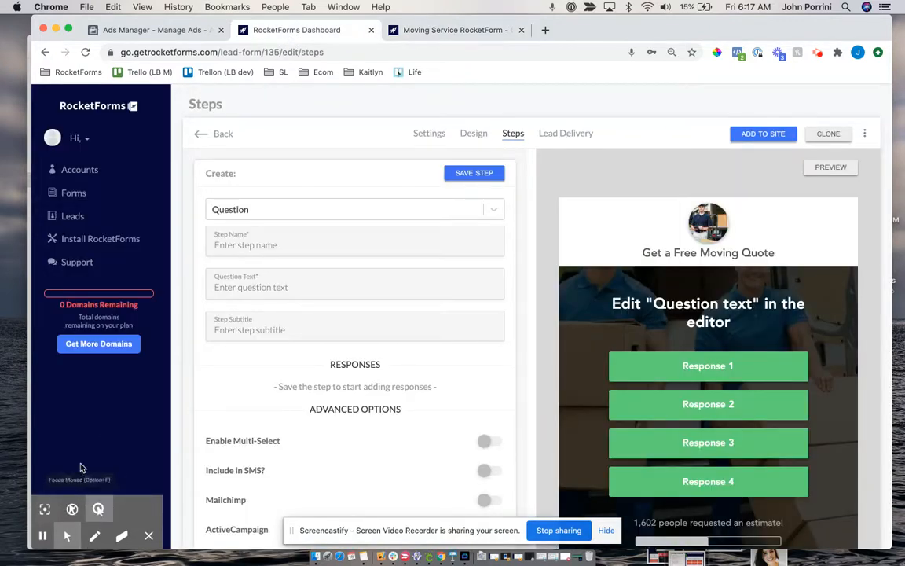